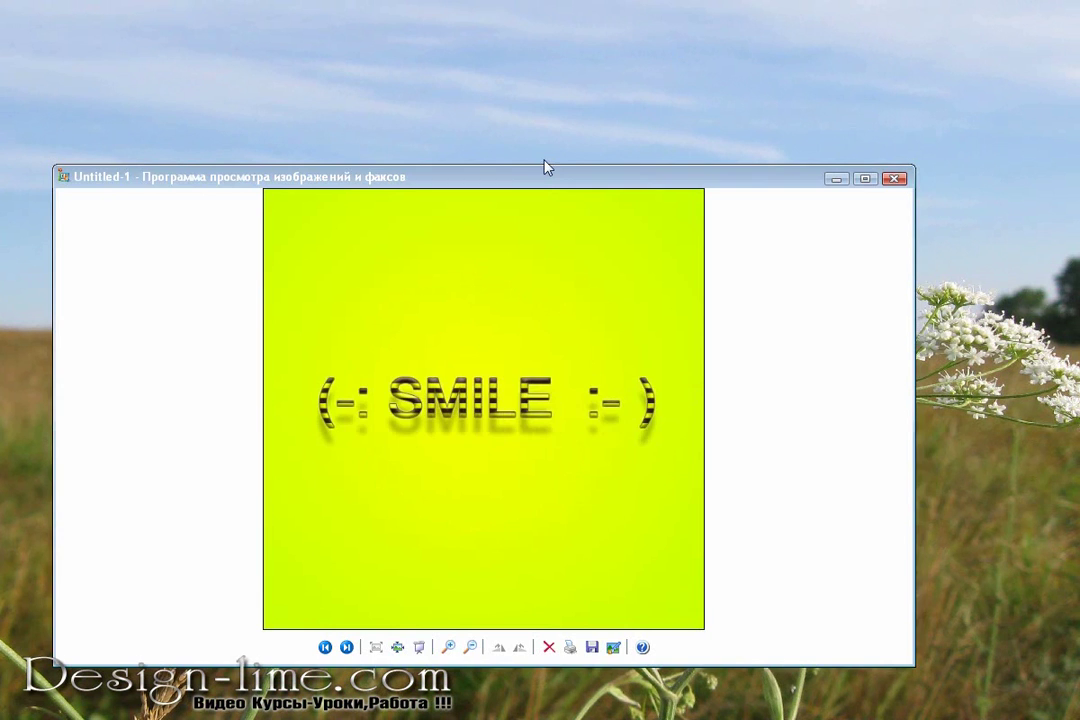
Move the viewer window up and maximize it to preview the yellow-green animation enlarged.
left_click_drag(536, 133, 576, 63)
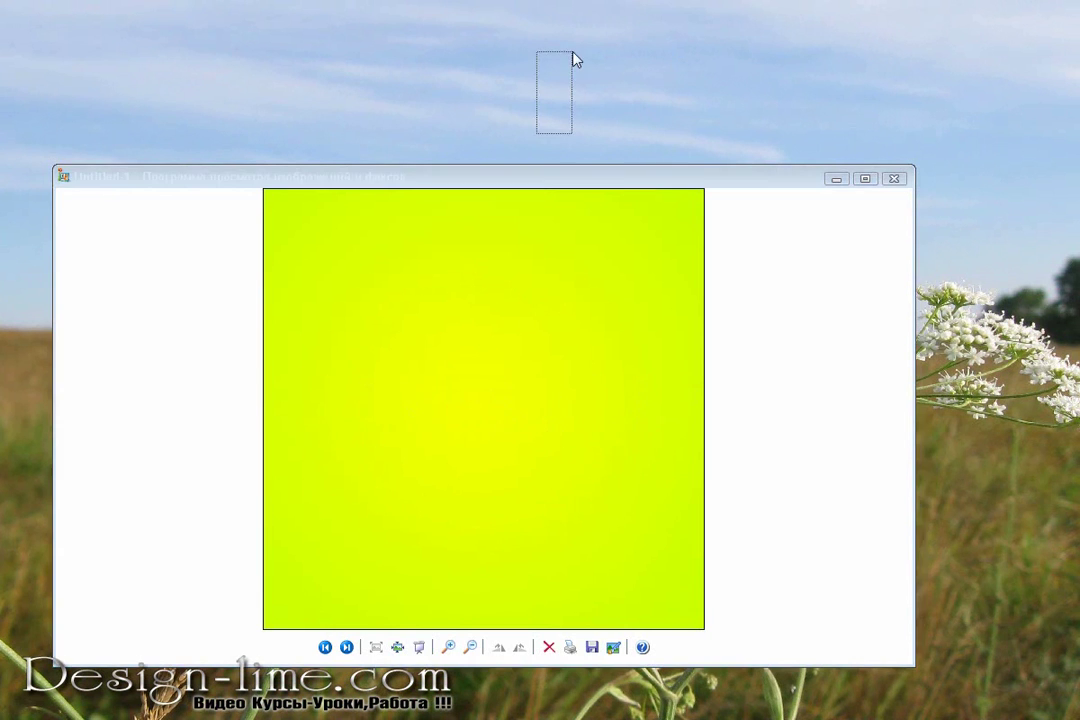
mouse_move(530, 178)
left_mouse_down()
mouse_move(537, 45)
mouse_move(532, 67)
left_mouse_up()
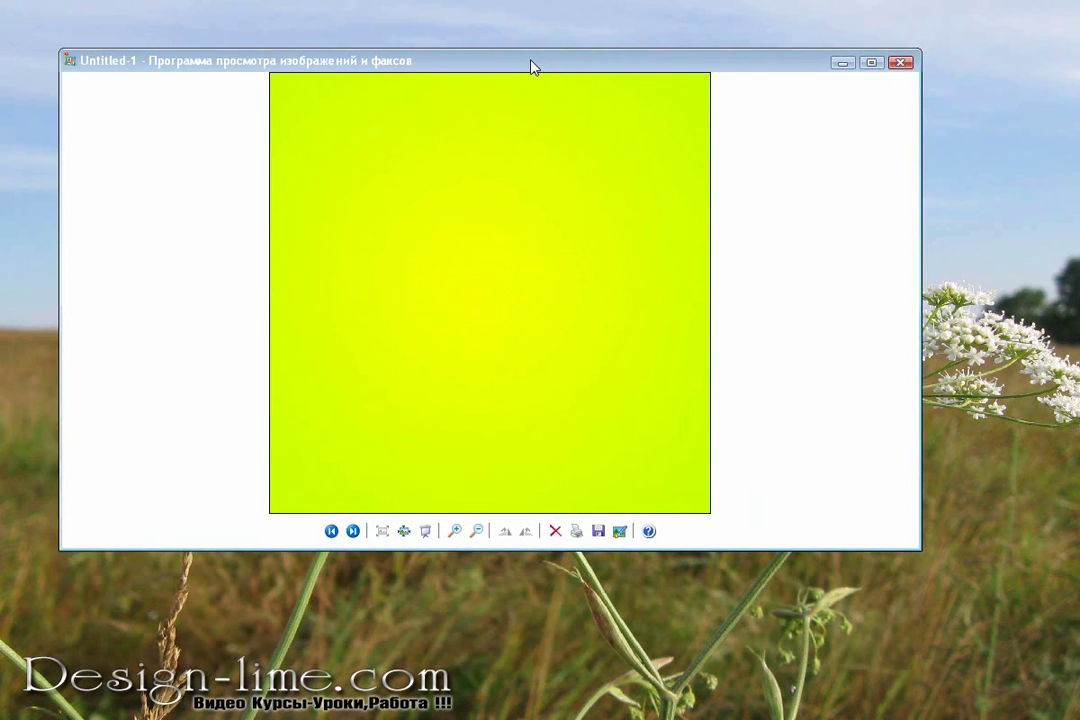
double_click(509, 64)
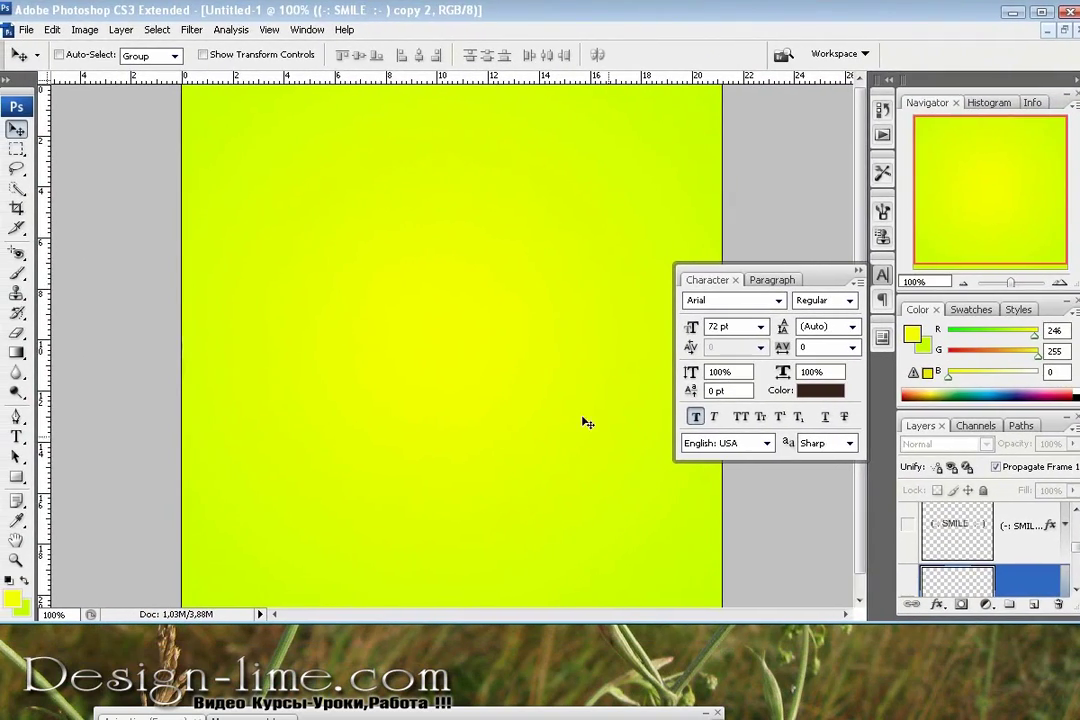
Stretch Photoshop to full screen height in standard mode, minimize Untitled-1 and collapse the Character panel.
left_click_drag(870, 622, 870, 718)
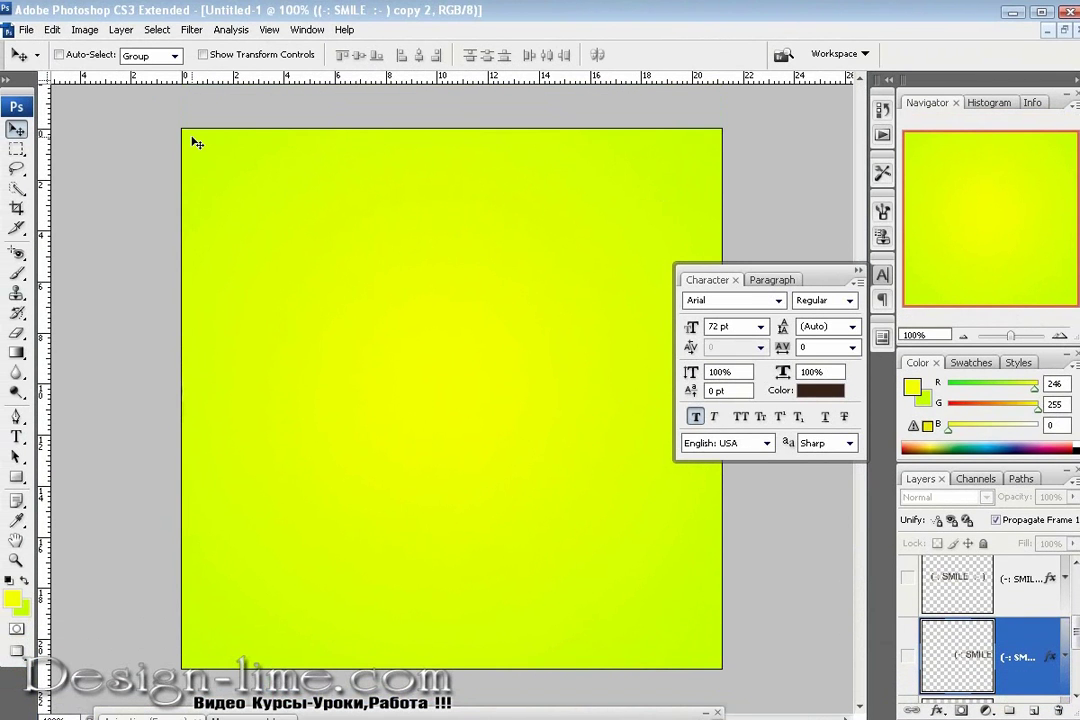
key("f")
key("f")
key("f")
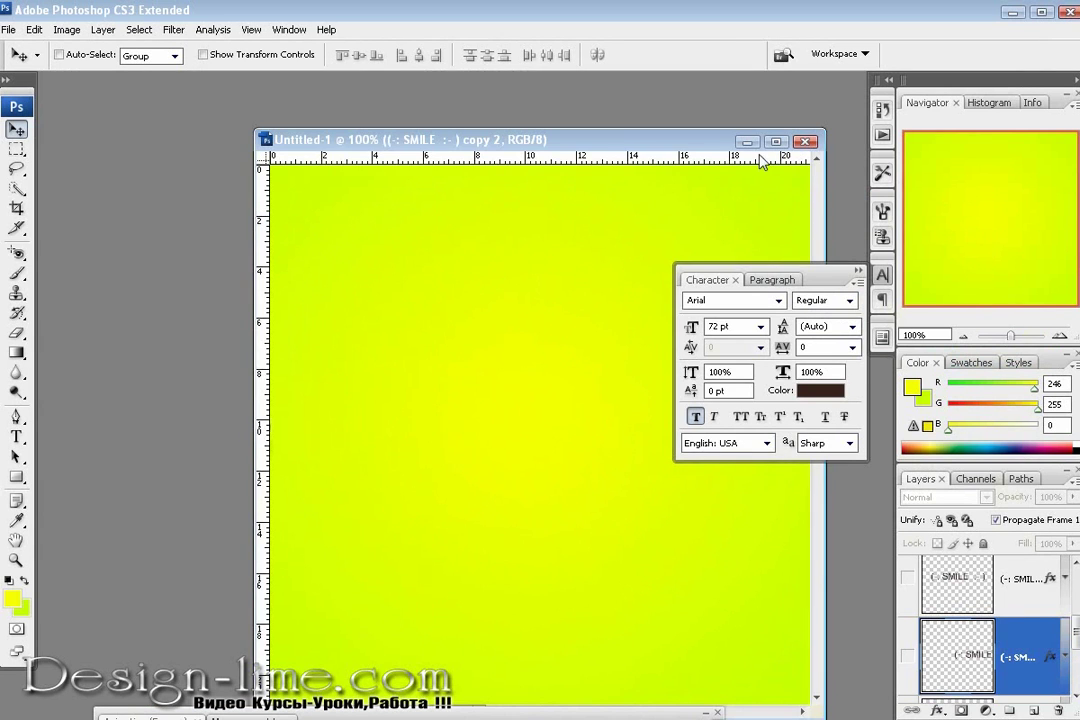
left_click(747, 141)
left_click(857, 271)
left_click(66, 29)
left_click(88, 12)
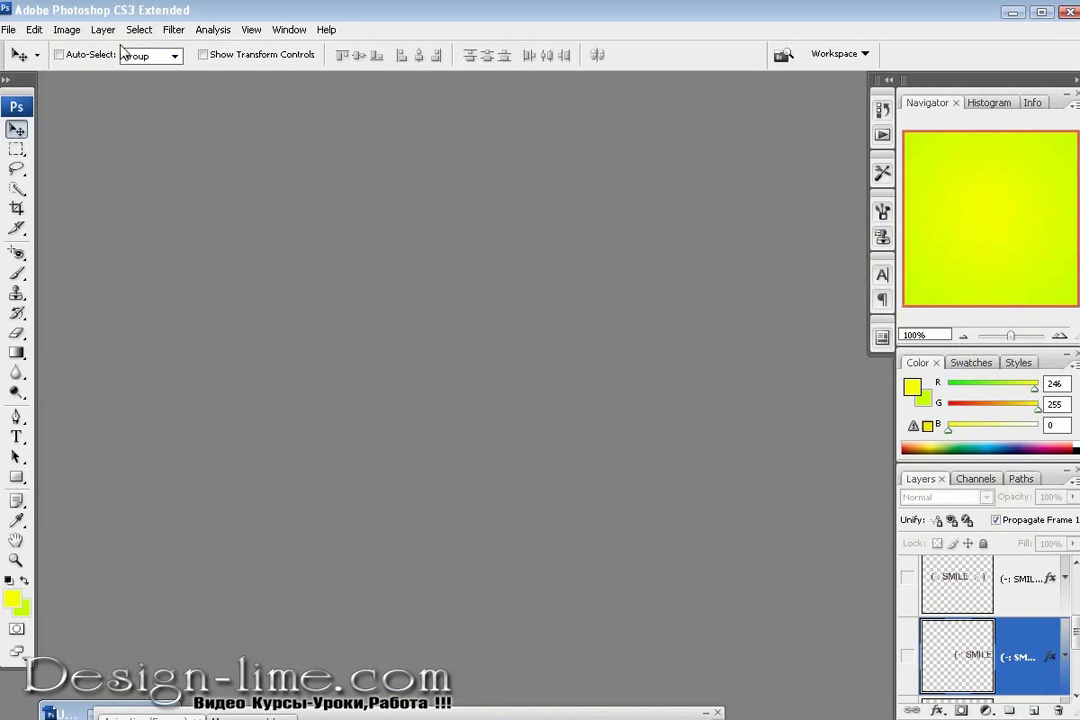
left_click(17, 27)
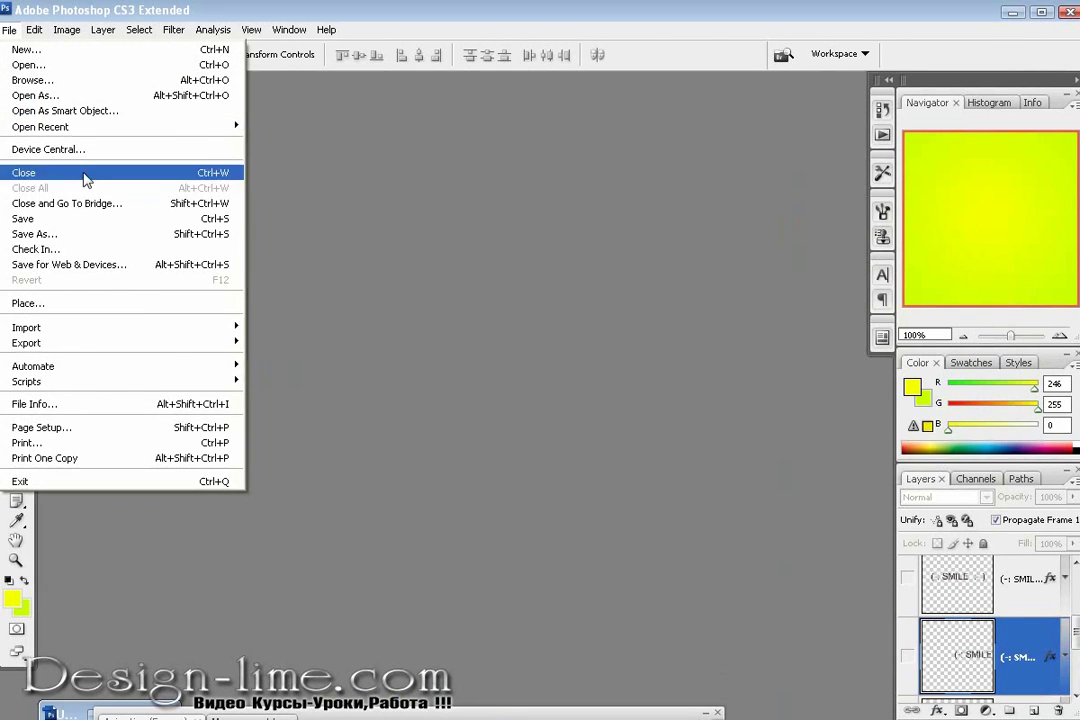
left_click(108, 12)
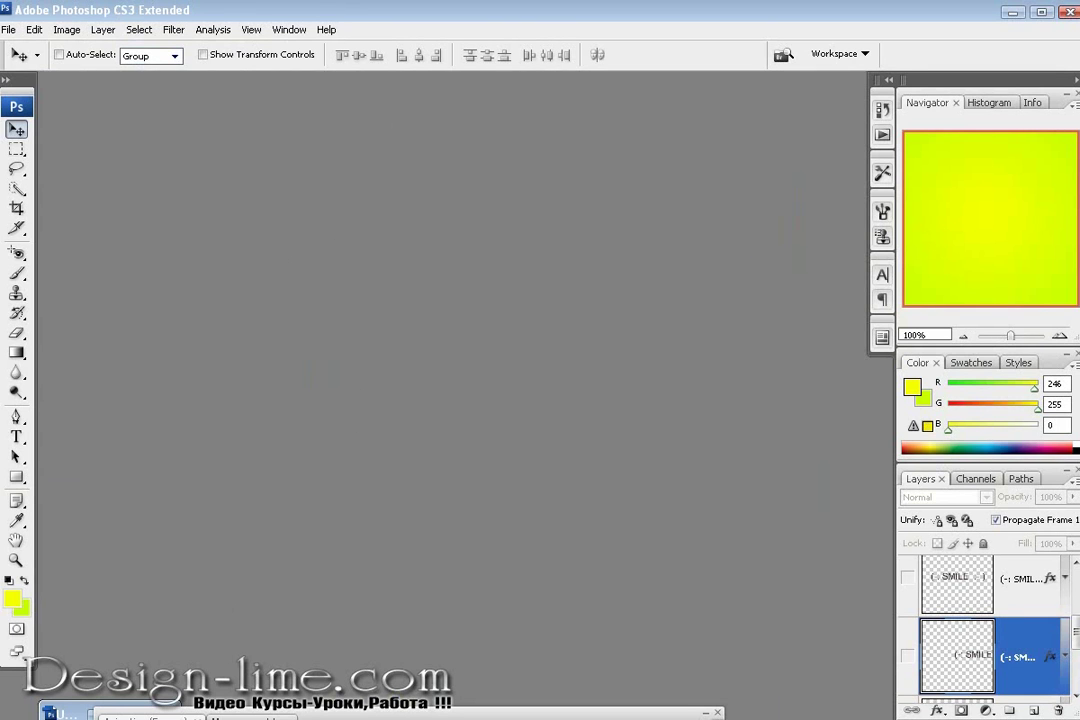
Create a new 600×600 px transparent document and check the foreground colour.
left_click(8, 29)
left_click(45, 50)
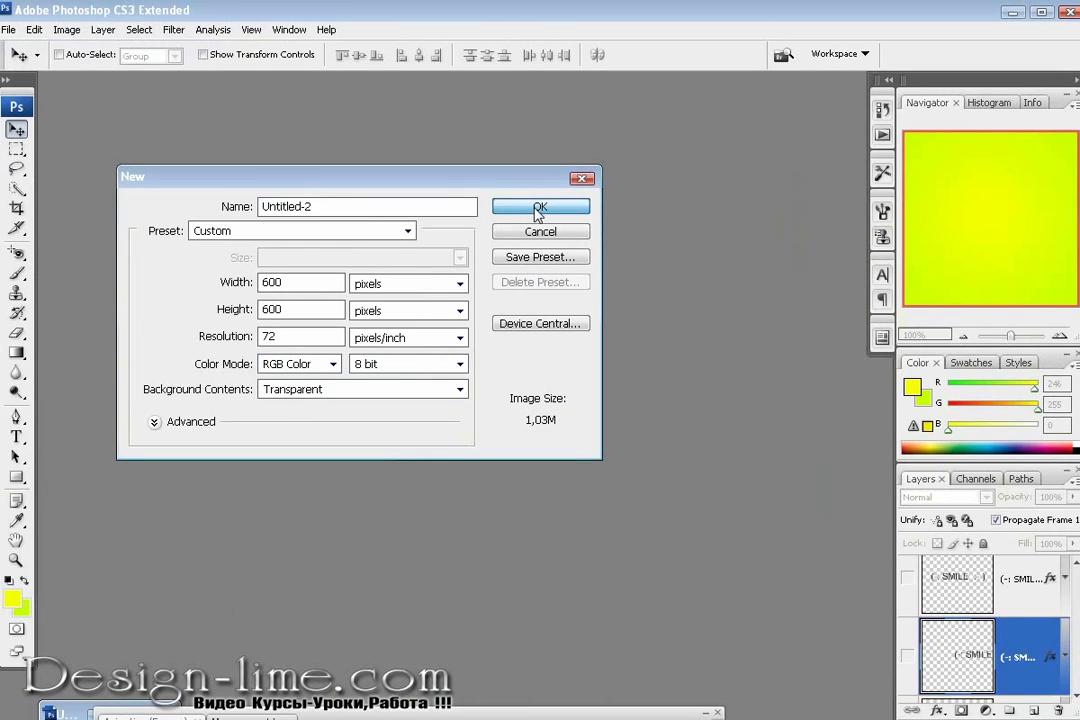
left_click(538, 207)
left_click(16, 602)
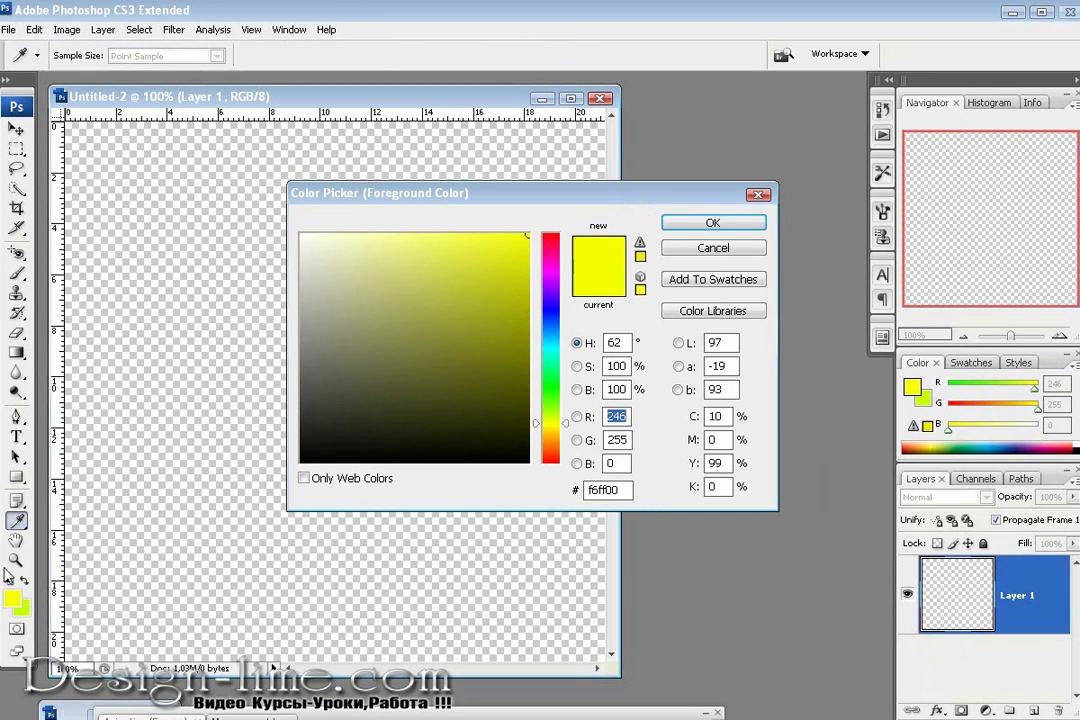
left_click(714, 249)
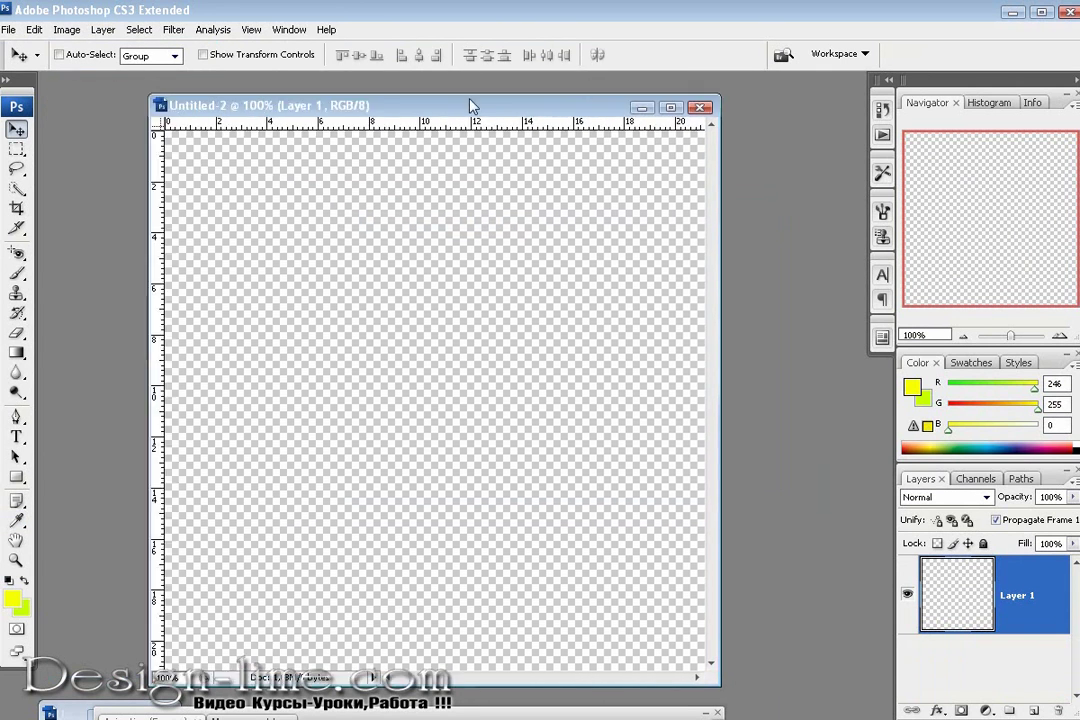
left_click_drag(388, 95, 441, 93)
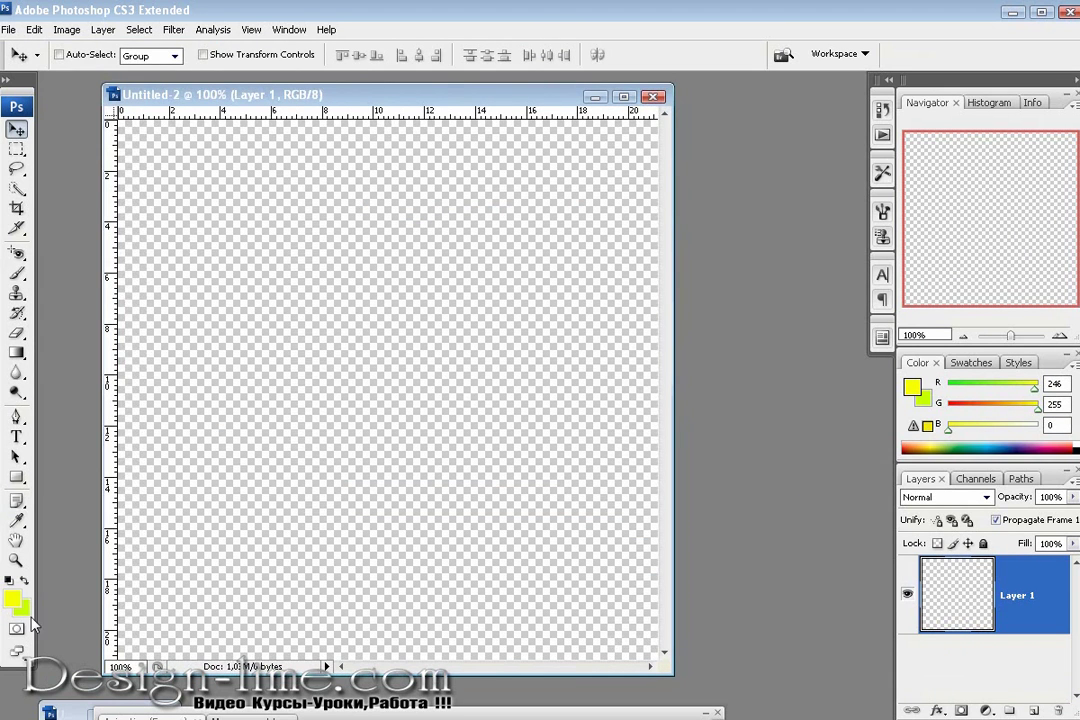
Fill Layer 1 with a radial Foreground to Background yellow-green gradient dragged from the centre.
left_click(16, 353)
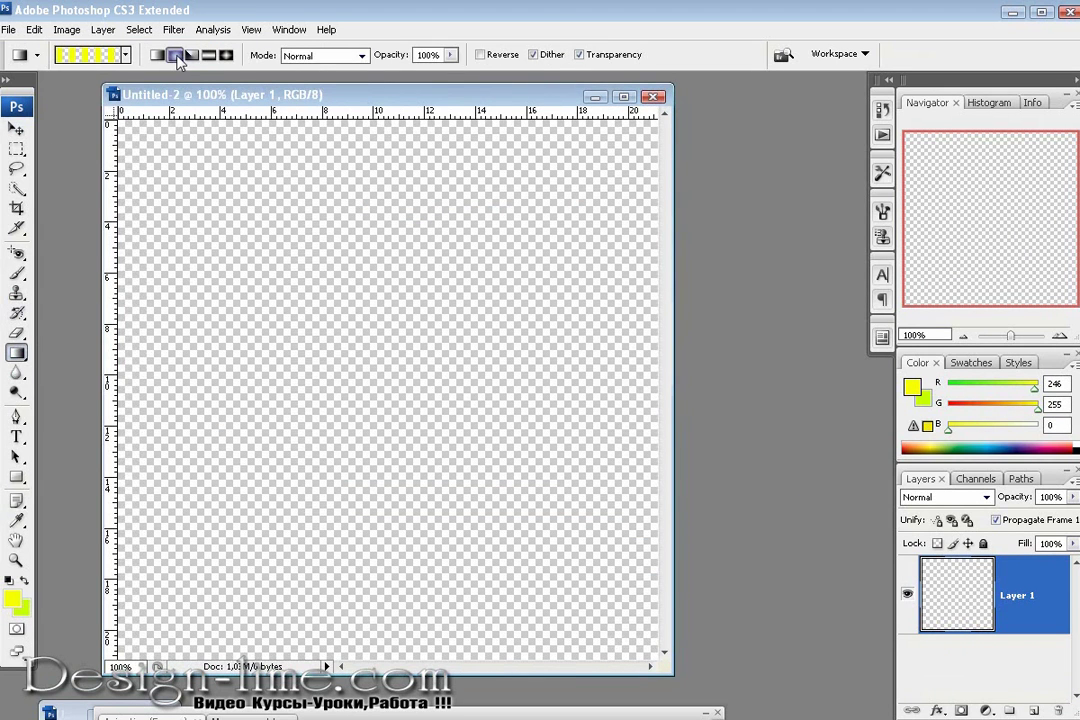
left_click(80, 55)
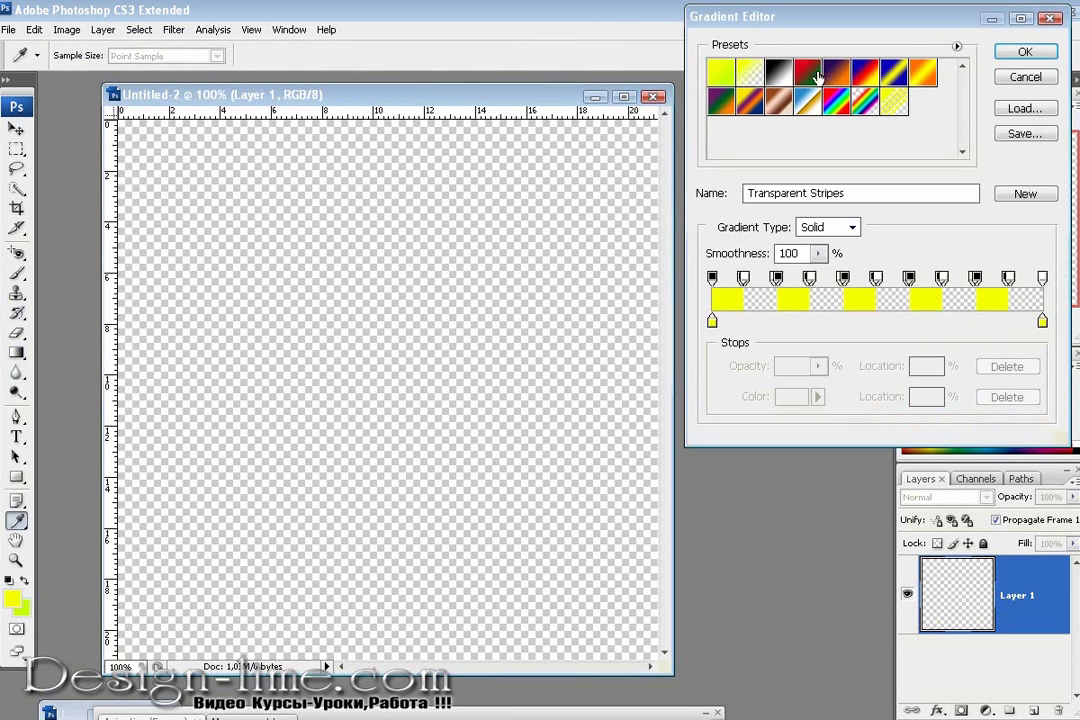
left_click(728, 76)
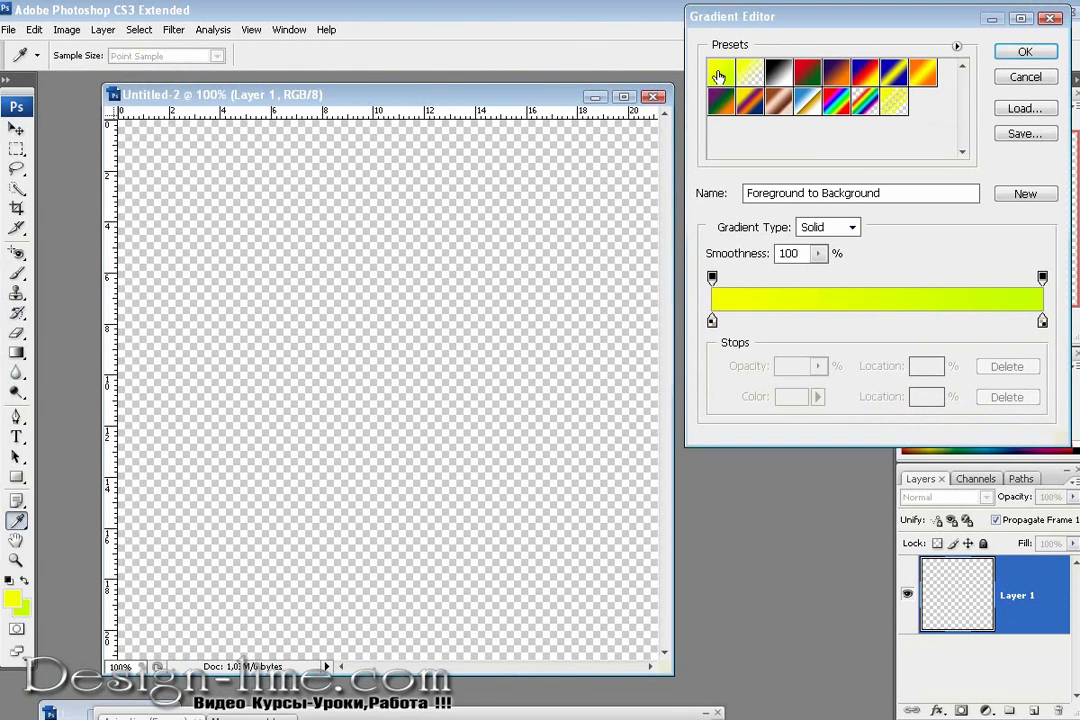
left_click(1028, 53)
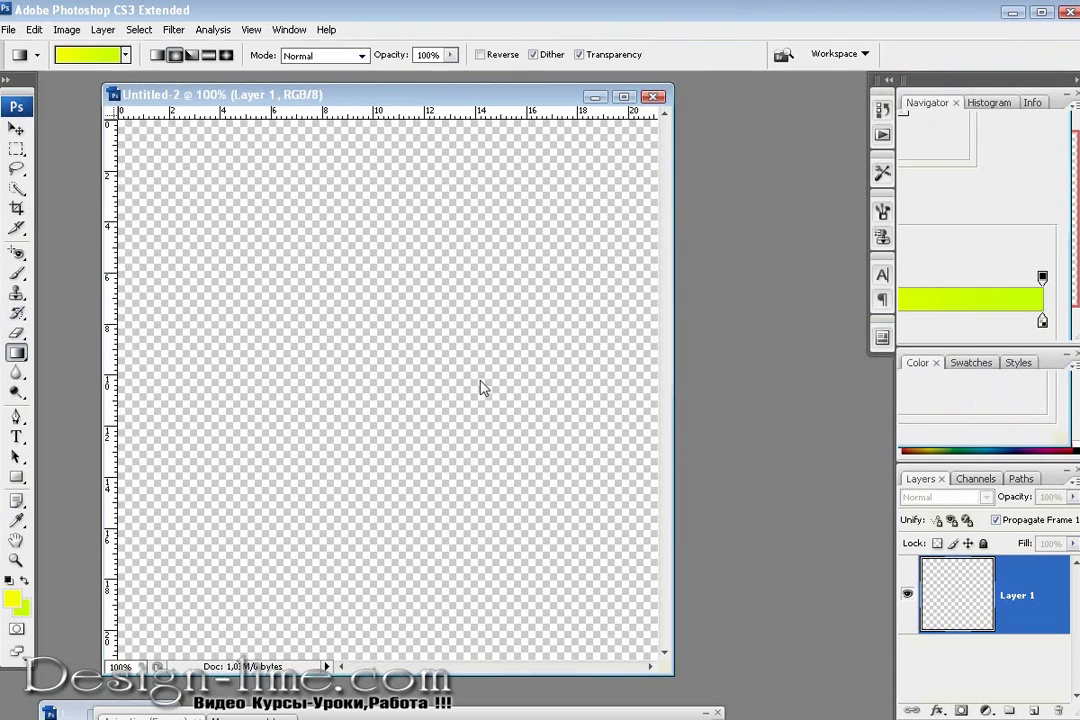
left_click_drag(361, 364, 651, 646)
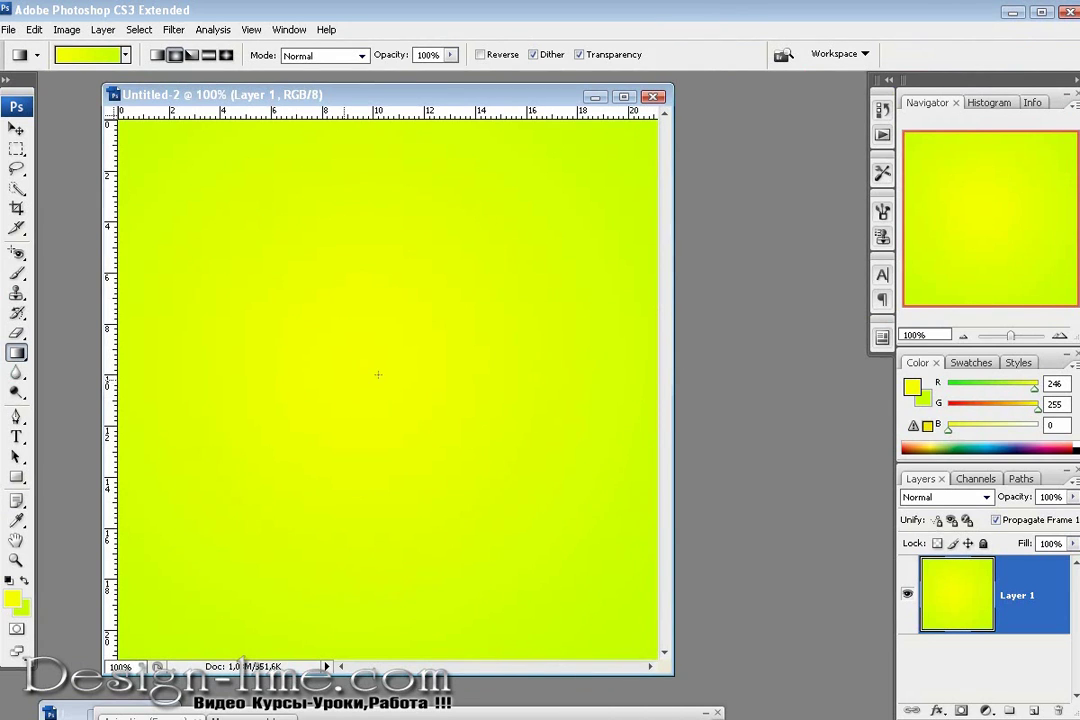
Type '(:Smile :)' in 72 pt Arial on the canvas and shift it left to centre it.
left_click(16, 437)
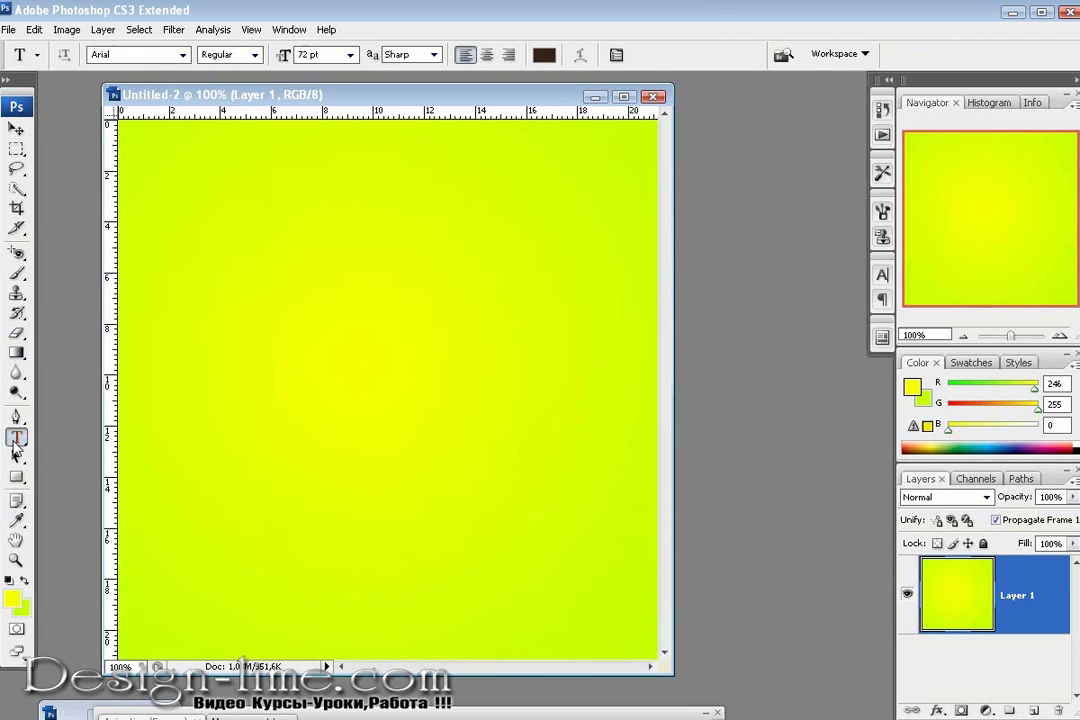
left_click(308, 424)
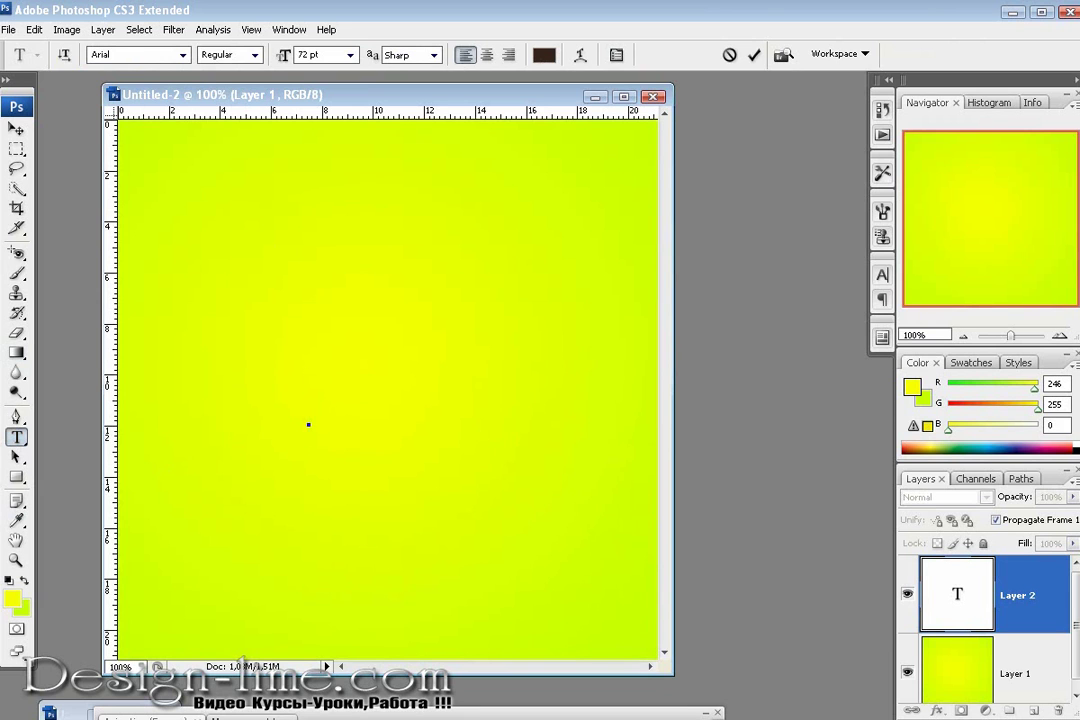
type("S")
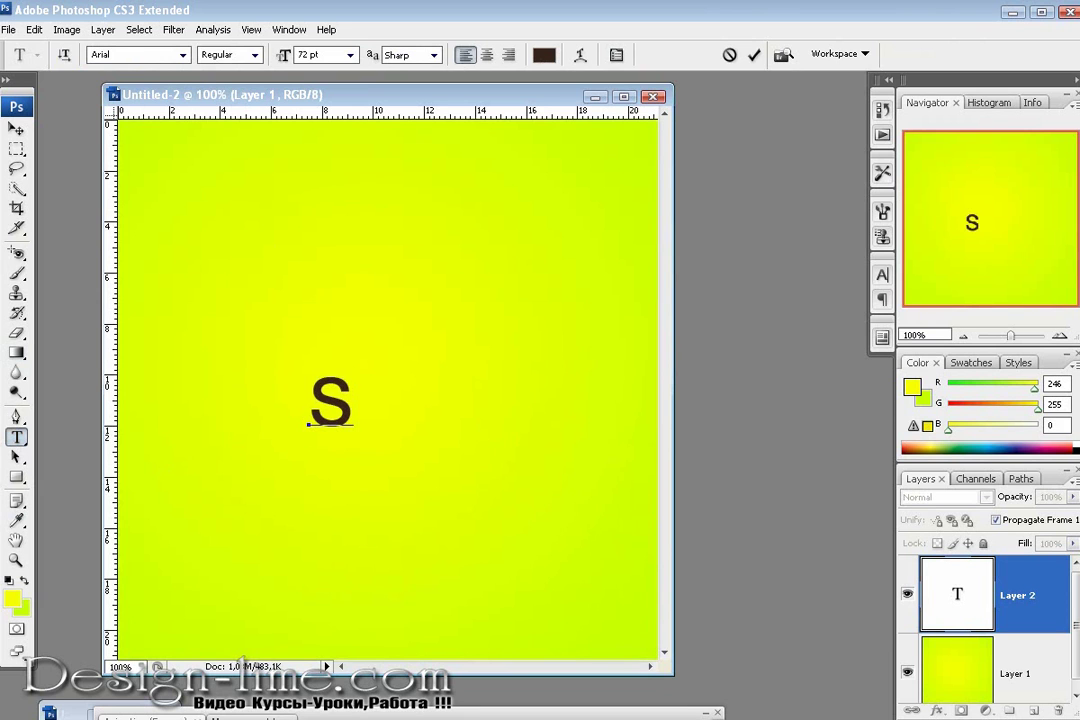
type("mile ")
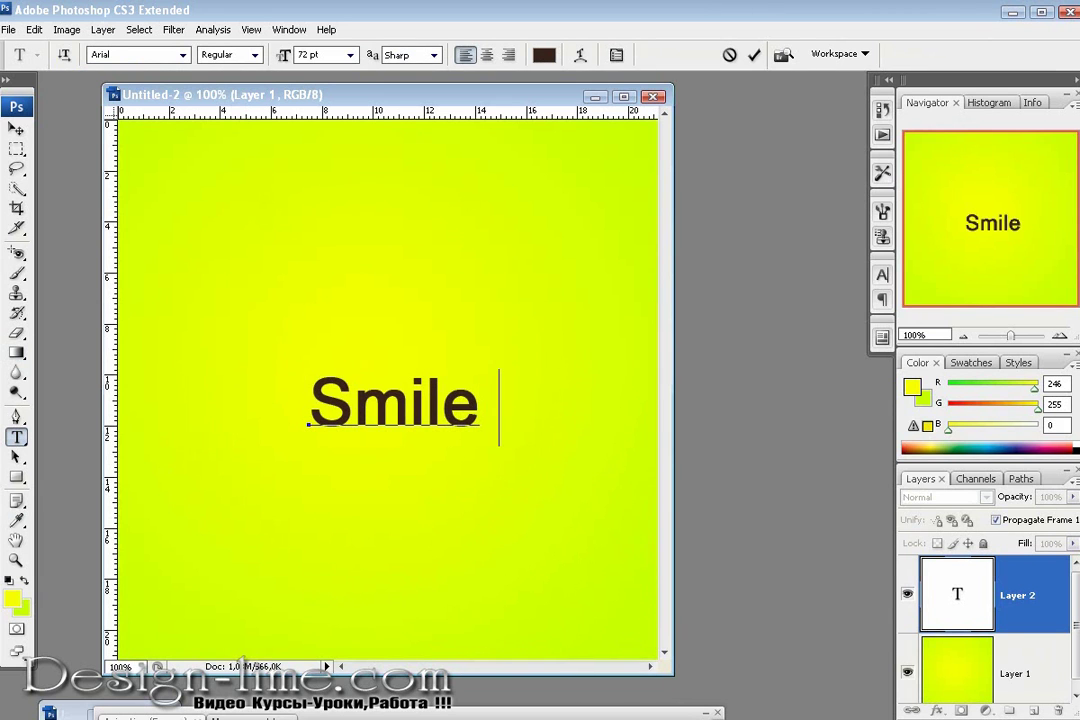
type(":)")
key("Left")
key("Left")
key("Left")
key("Left")
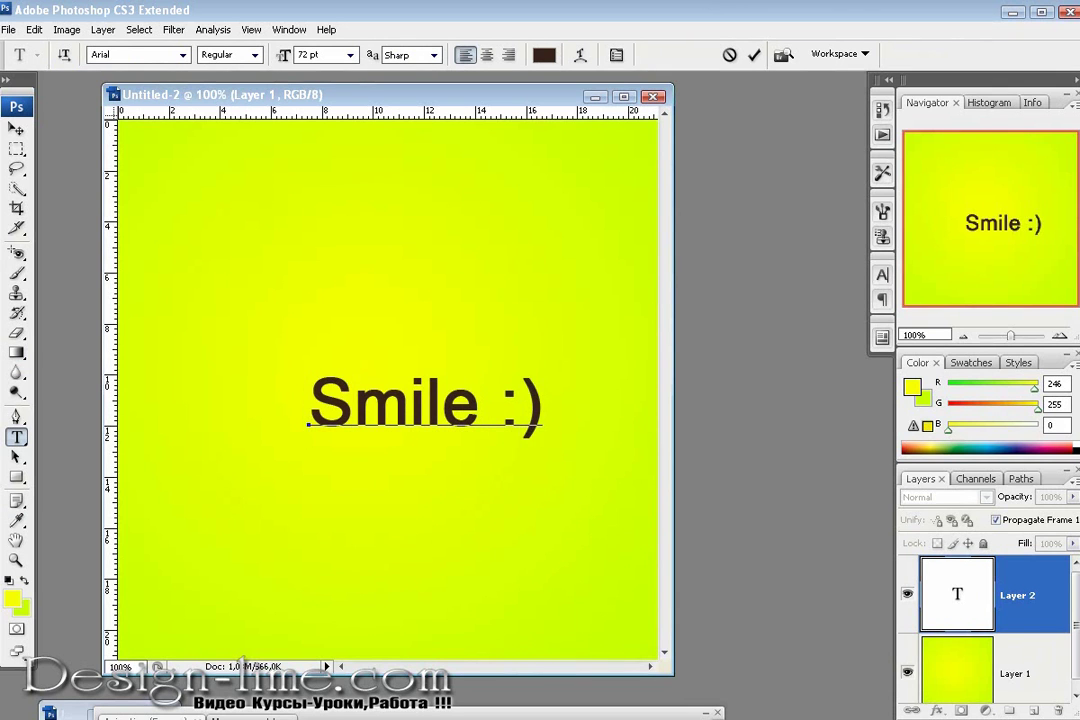
type(":")
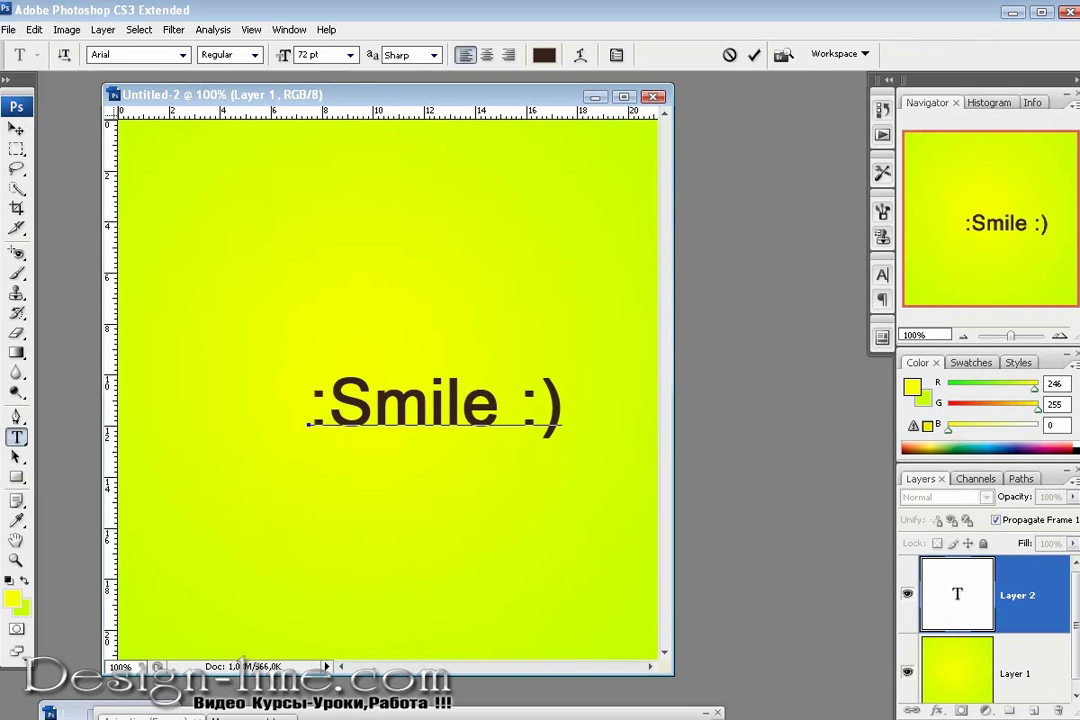
type("(")
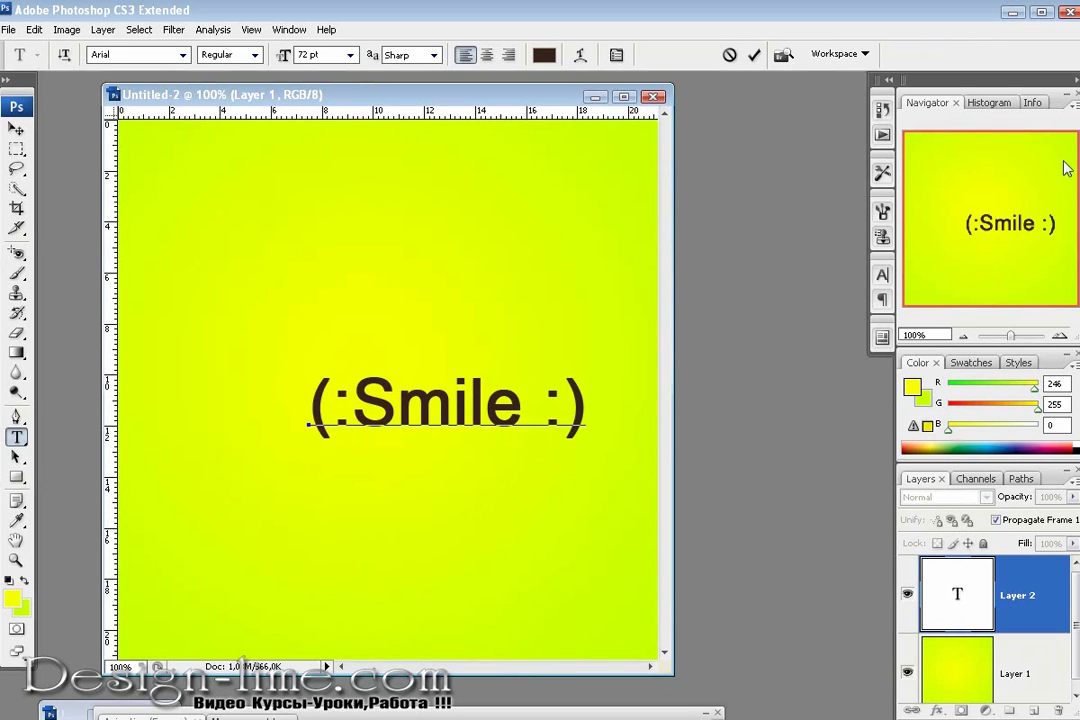
left_click(975, 638)
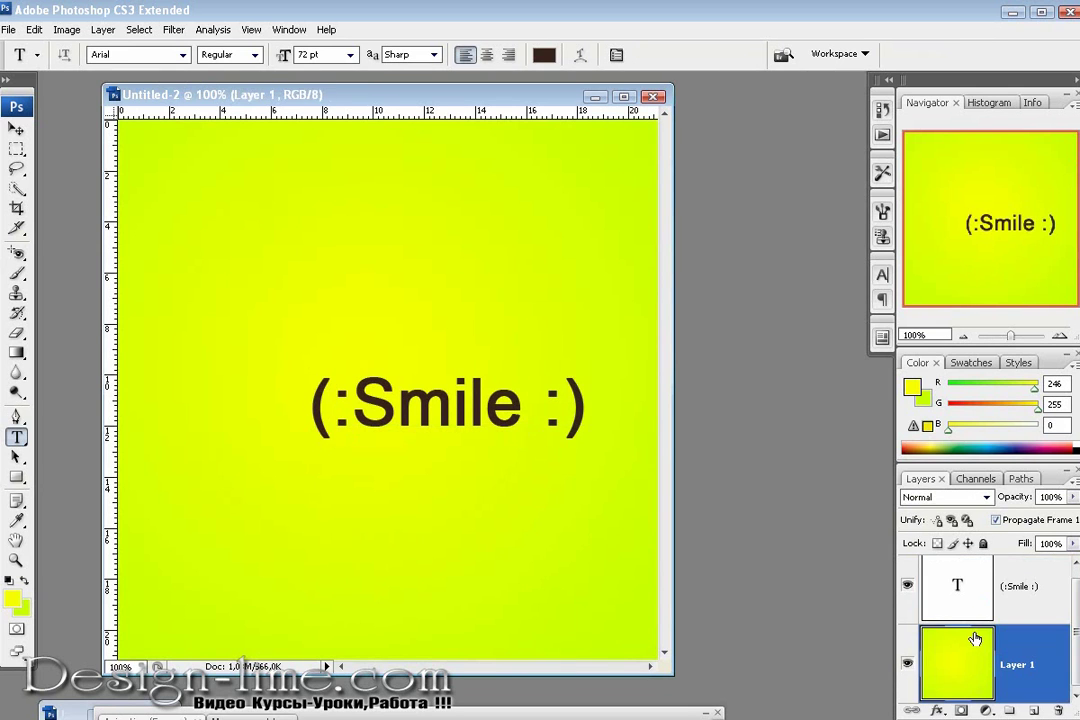
left_click(970, 580)
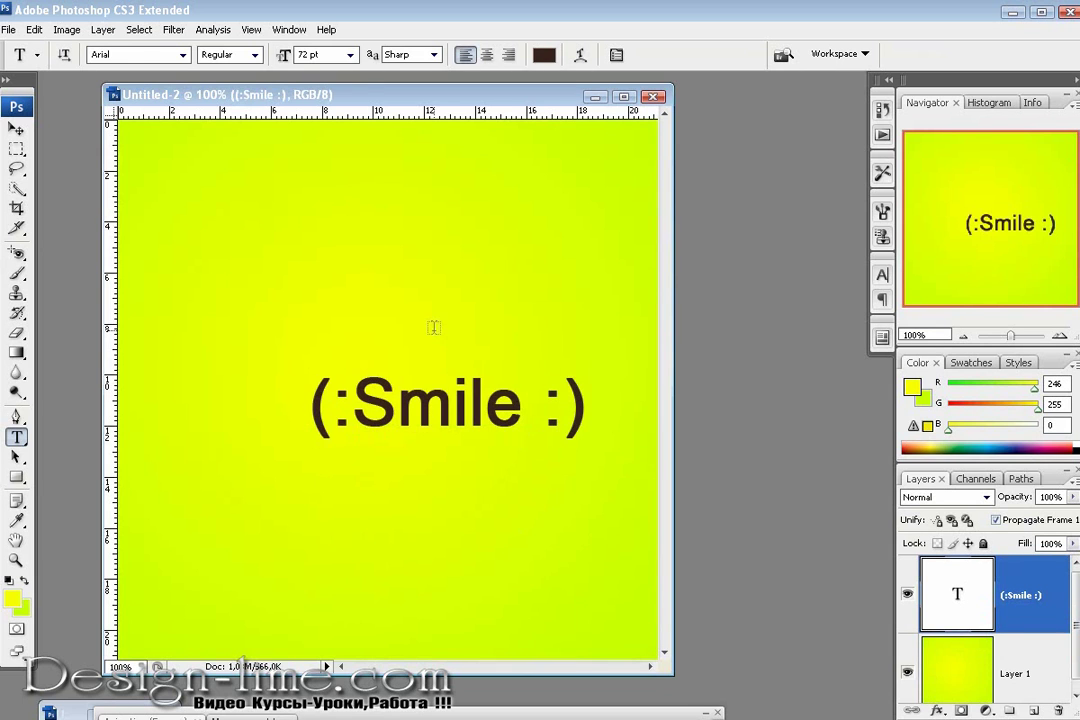
key("v")
left_click_drag(425, 398, 373, 398)
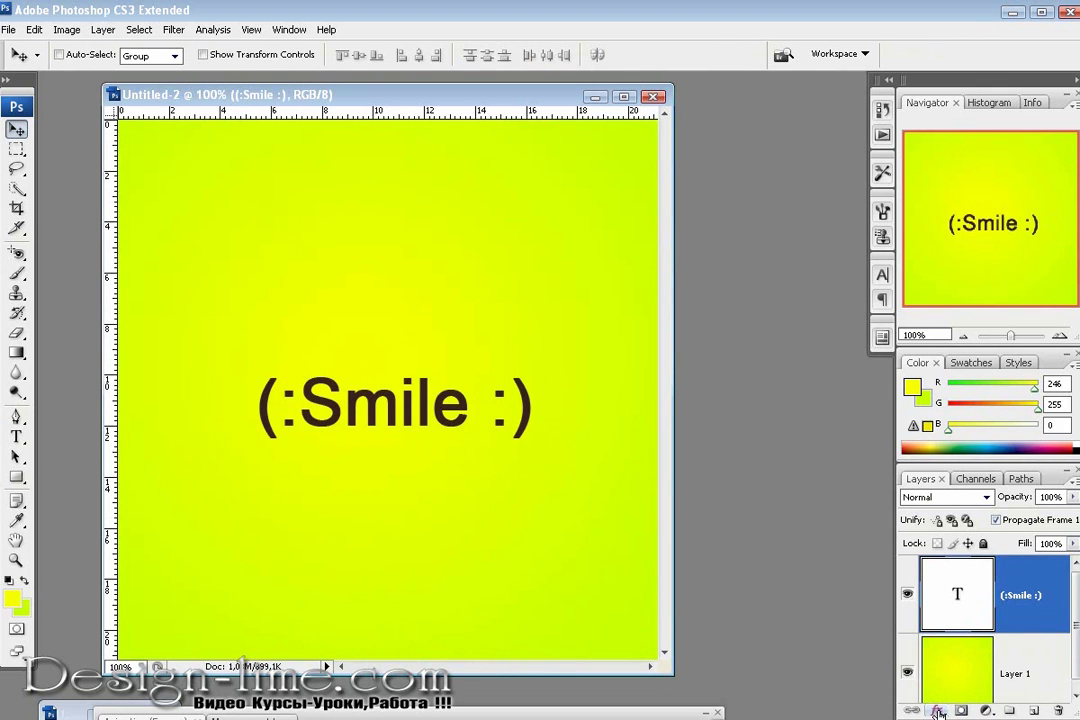
Add a Multiply drop shadow to the text at 92° angle, 21 px distance, 33% opacity.
left_click(938, 712)
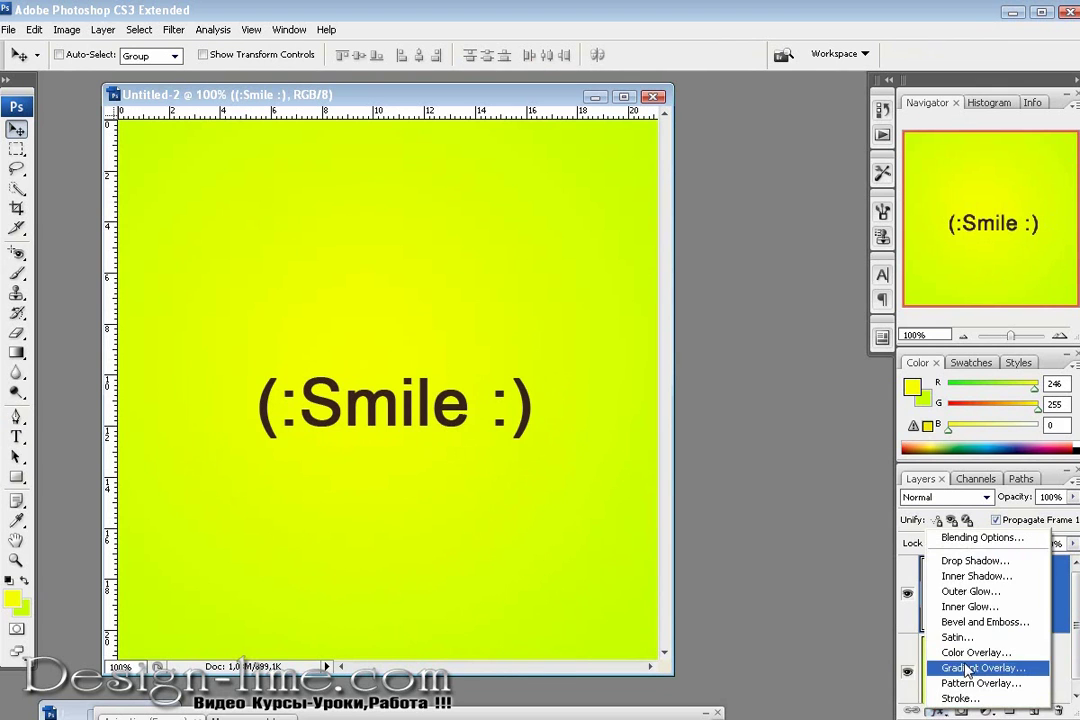
left_click(982, 538)
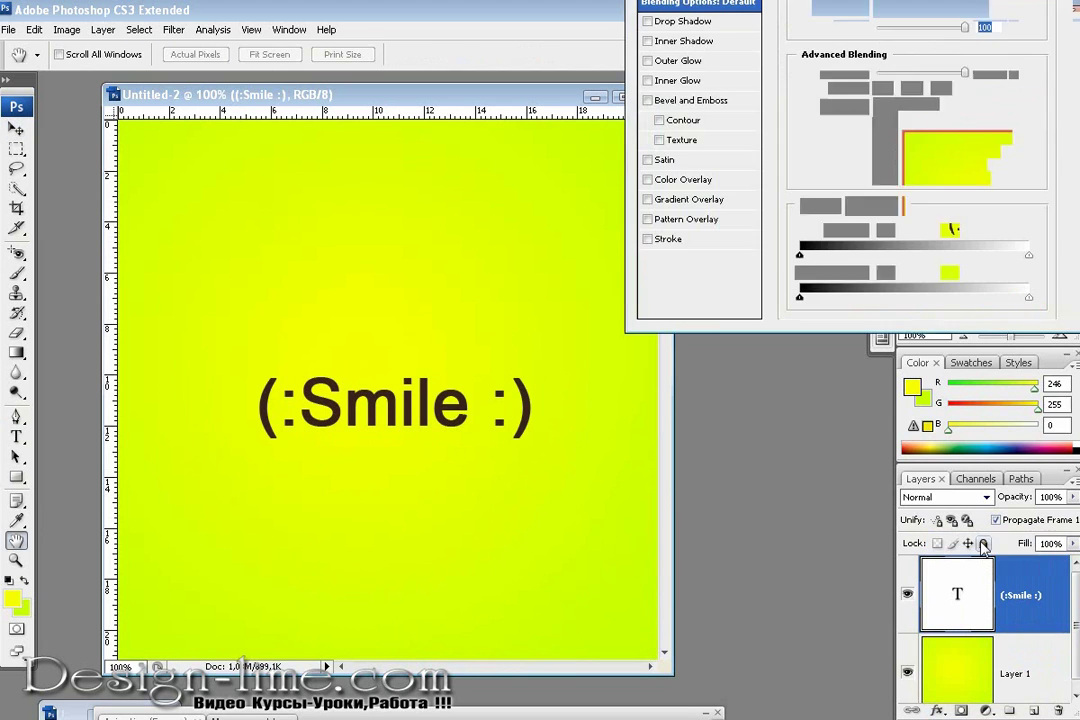
left_click_drag(855, 5, 777, 94)
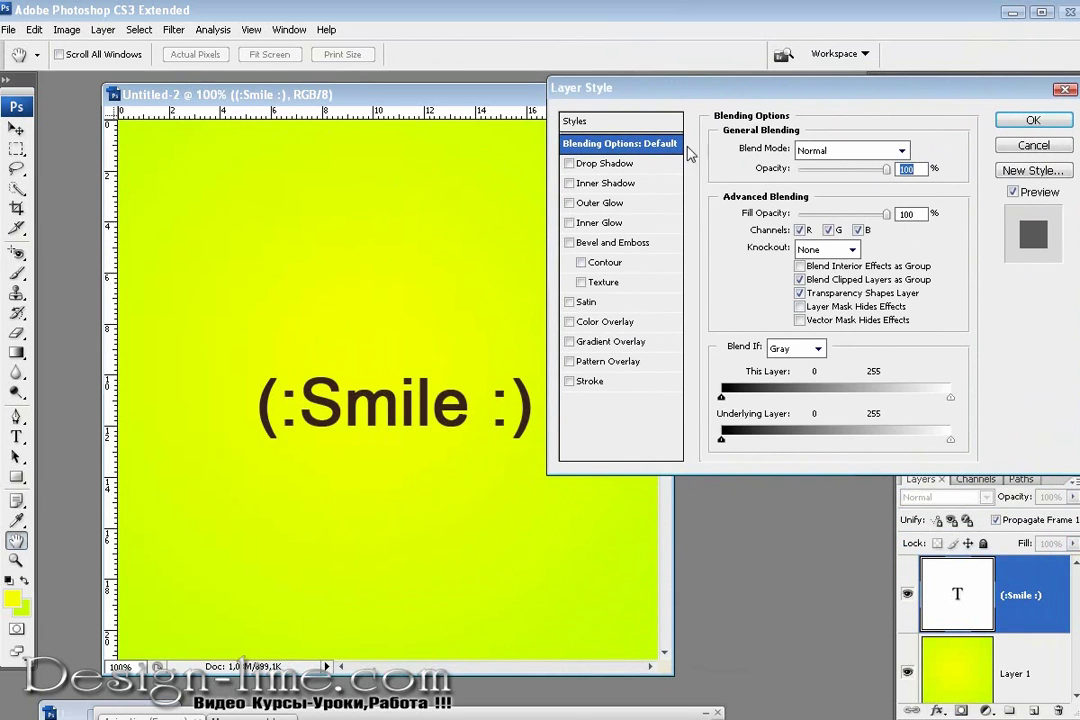
left_click(580, 164)
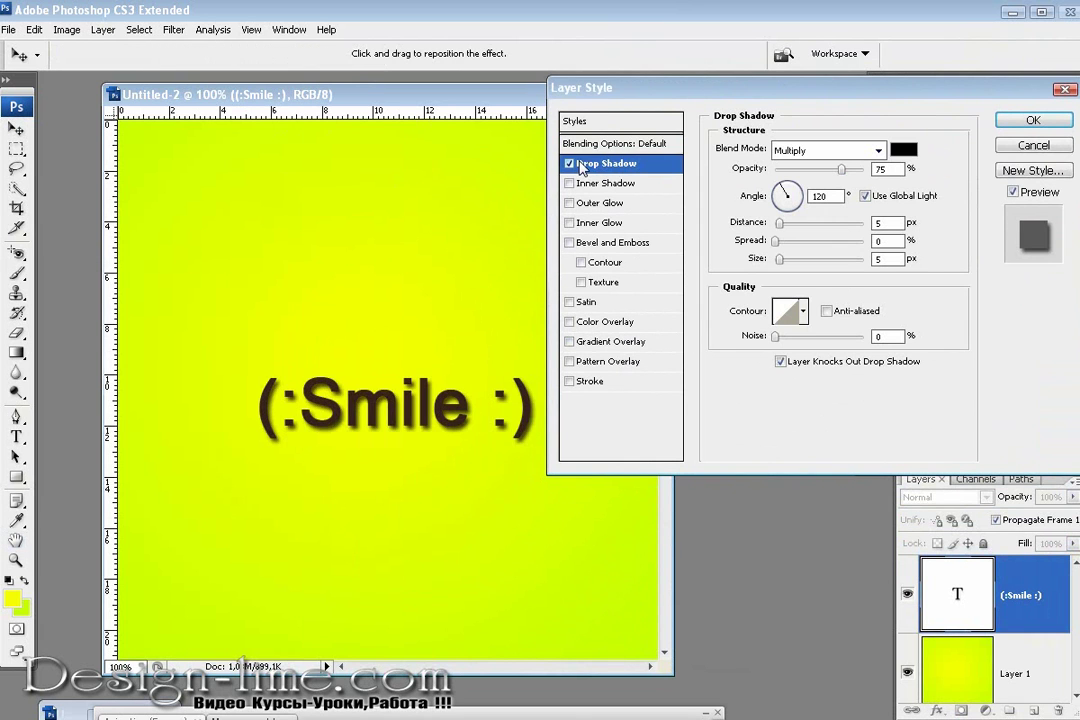
mouse_move(337, 435)
left_mouse_down()
mouse_move(361, 465)
mouse_move(350, 448)
mouse_move(373, 444)
left_mouse_up()
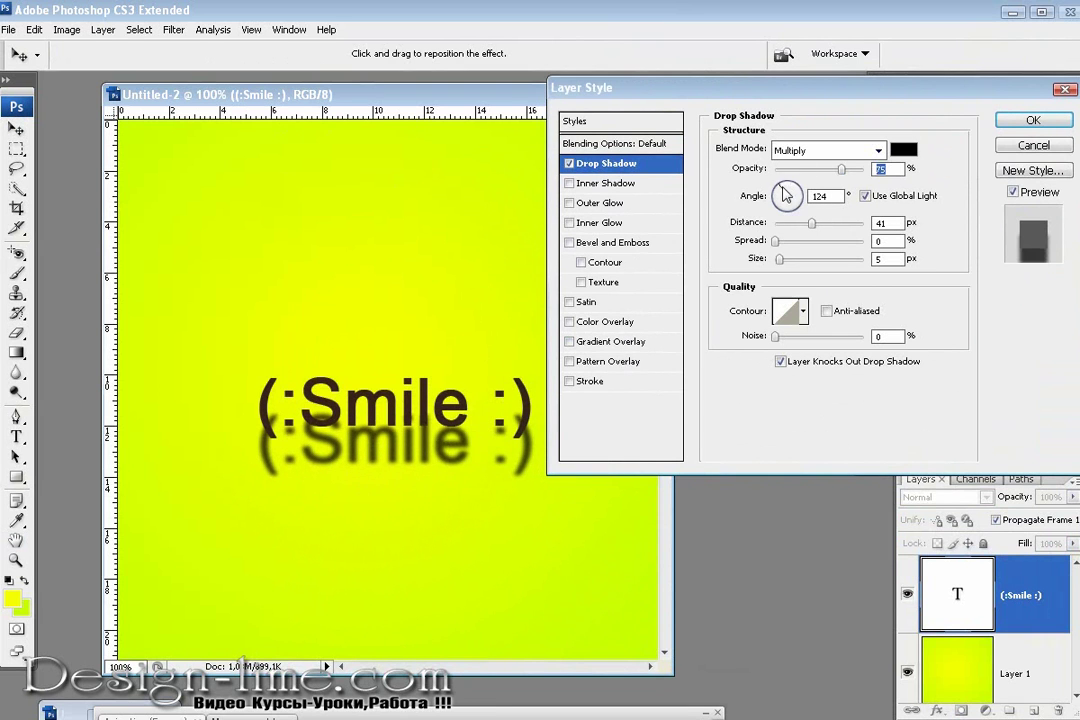
type("-27")
mouse_move(255, 342)
left_mouse_down()
mouse_move(313, 454)
mouse_move(336, 440)
left_mouse_up()
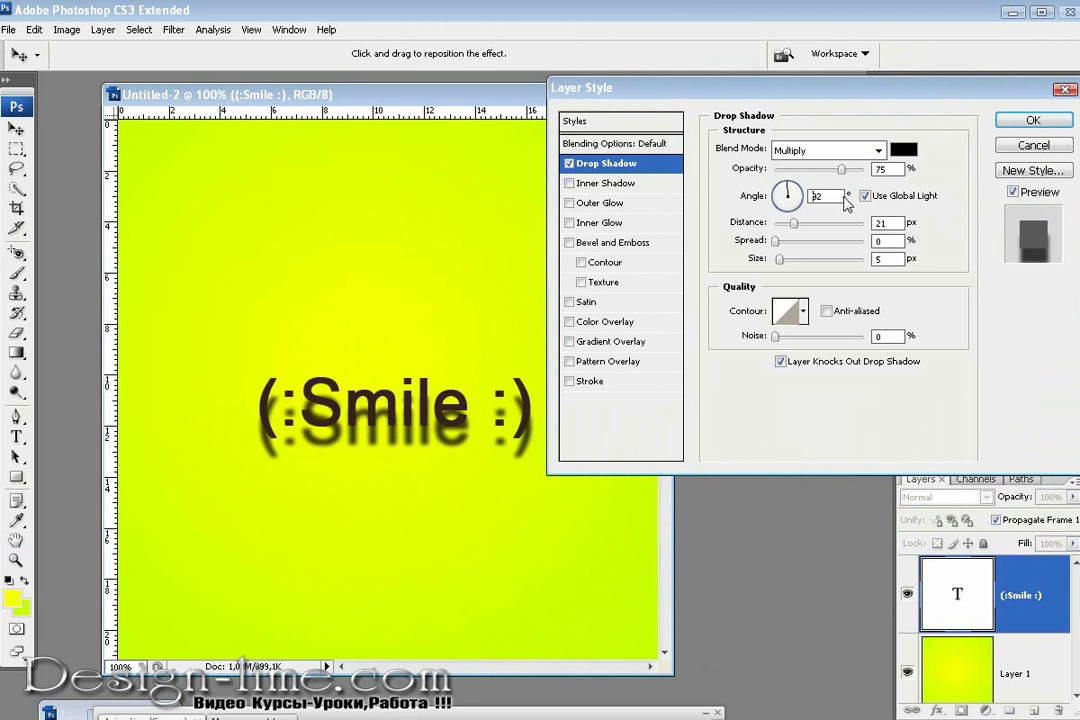
mouse_move(842, 170)
left_mouse_down()
mouse_move(793, 172)
mouse_move(805, 171)
left_mouse_up()
left_click(781, 259)
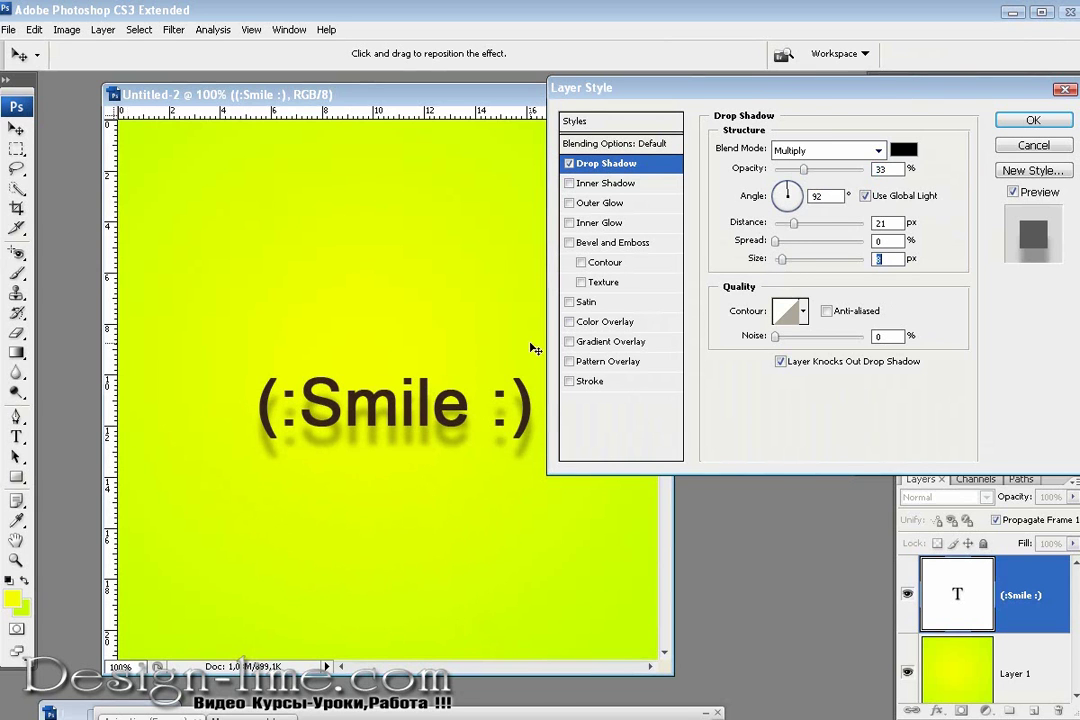
left_click_drag(745, 100, 770, 65)
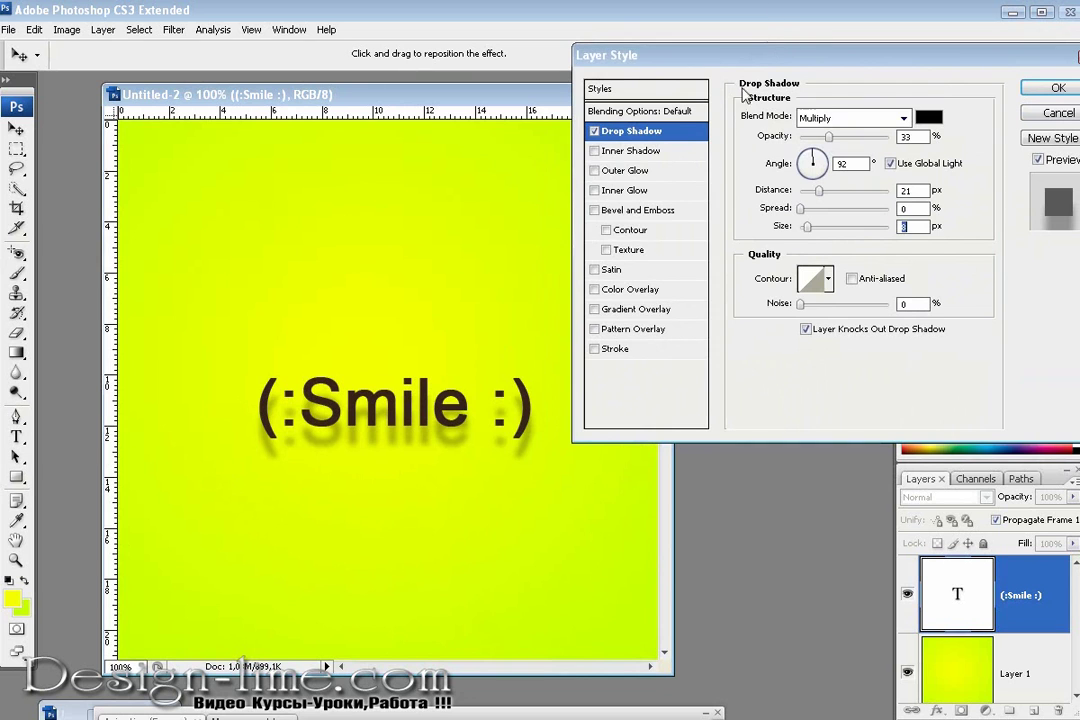
Enable Outer Glow, Bevel and Emboss softened to about 3 px, and Gradient Overlay.
left_click(594, 171)
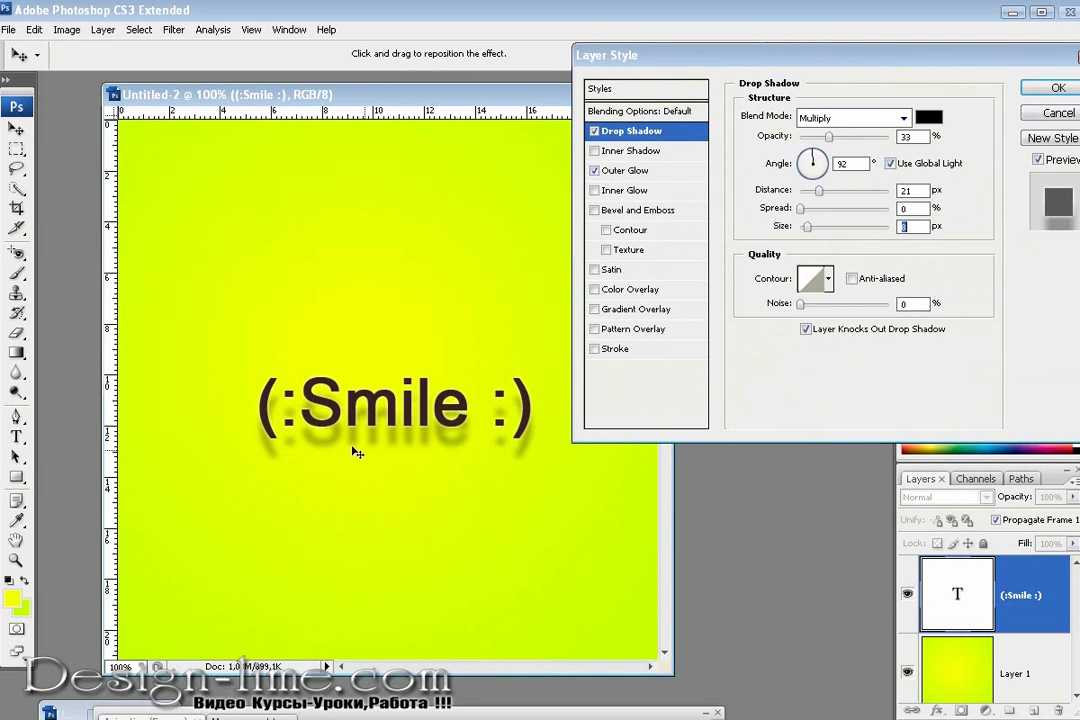
left_click(613, 212)
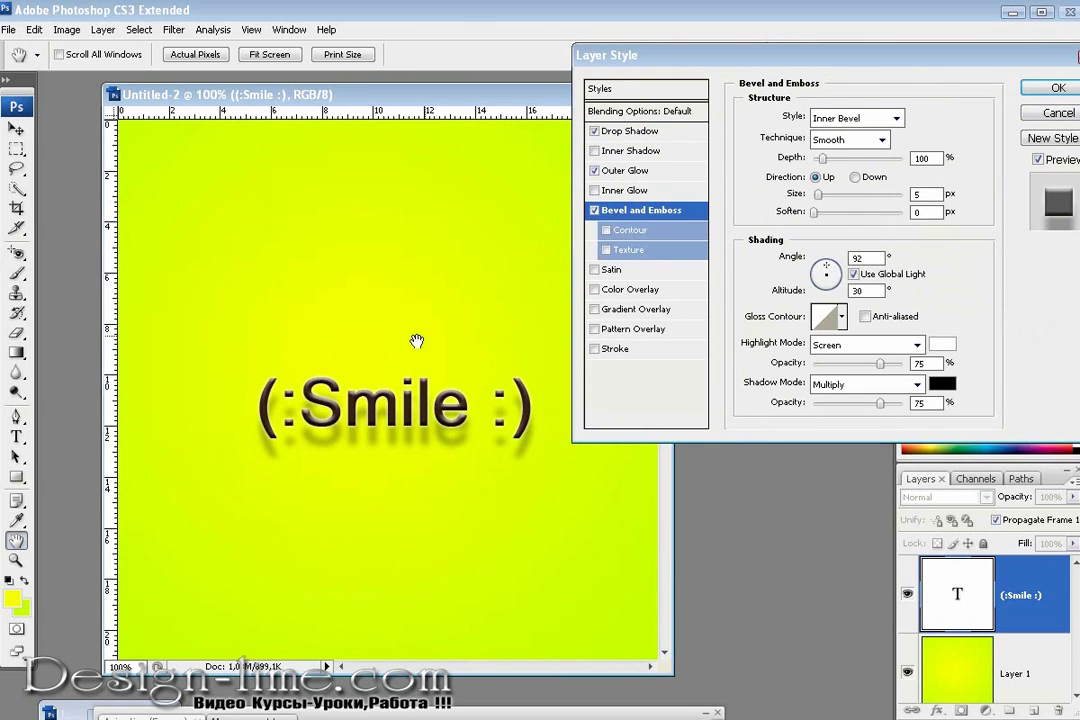
left_click_drag(814, 213, 846, 214)
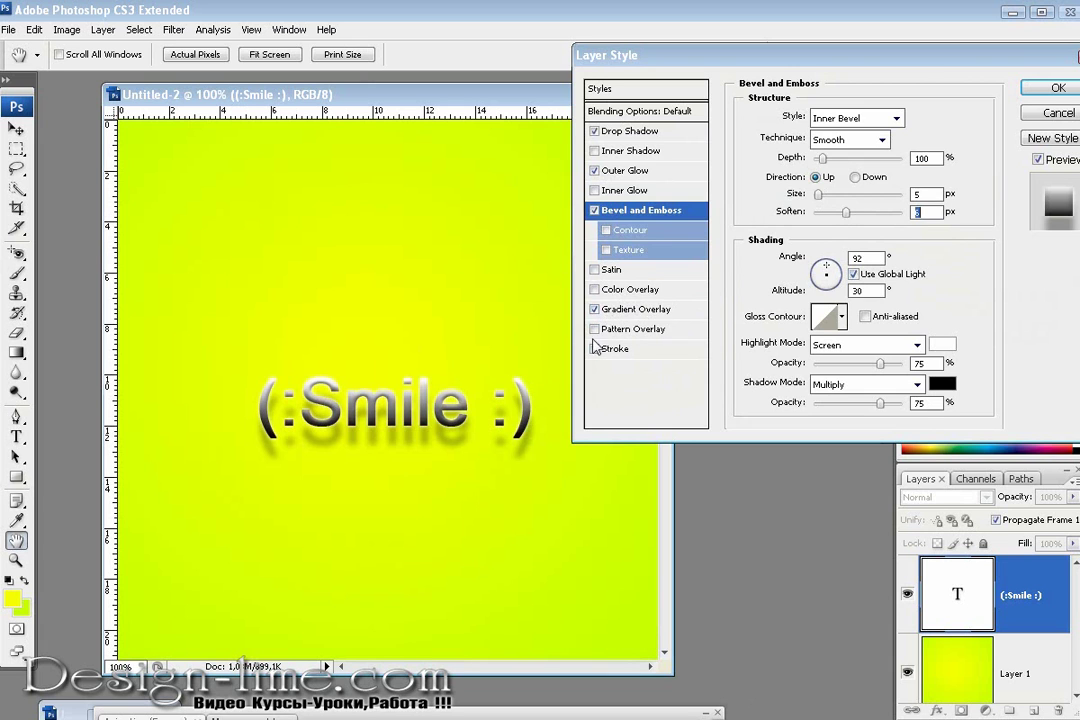
left_click(645, 309)
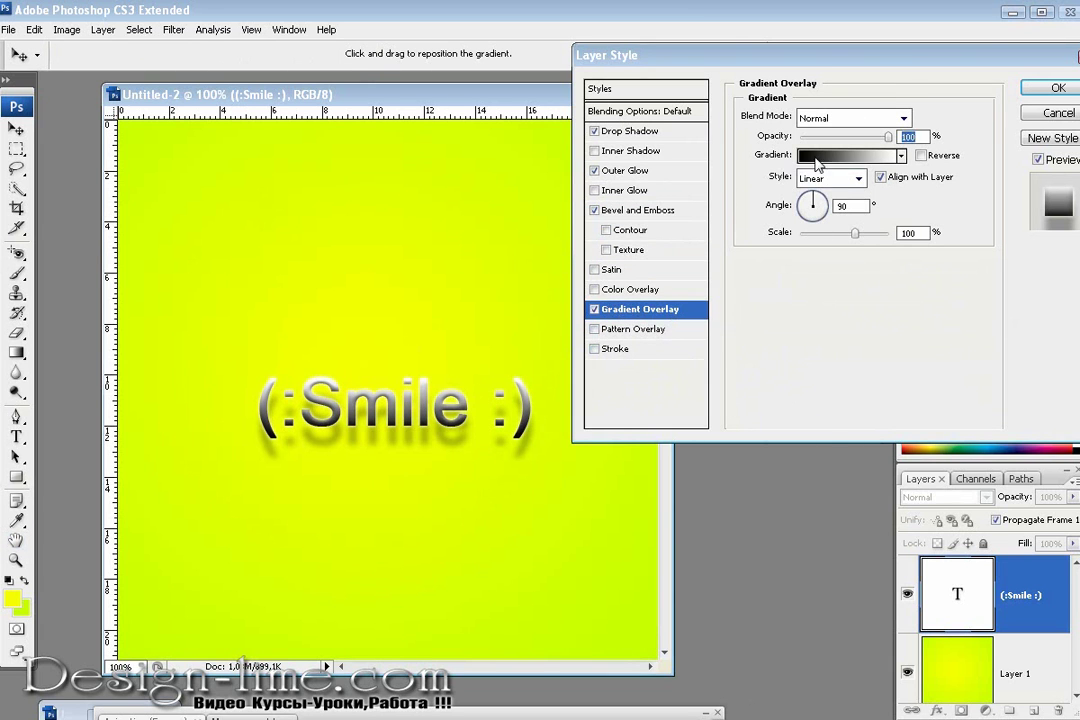
Choose the Transparent Stripes preset for the gradient overlay after trying several other gradients.
left_click(830, 155)
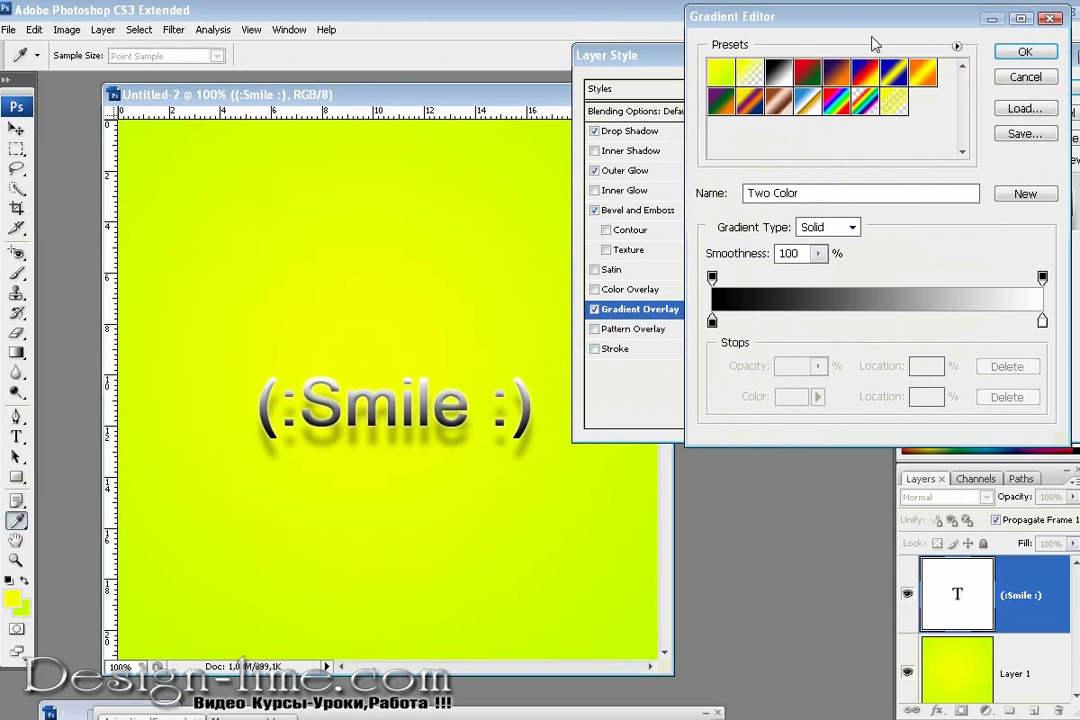
left_click_drag(852, 29, 778, 177)
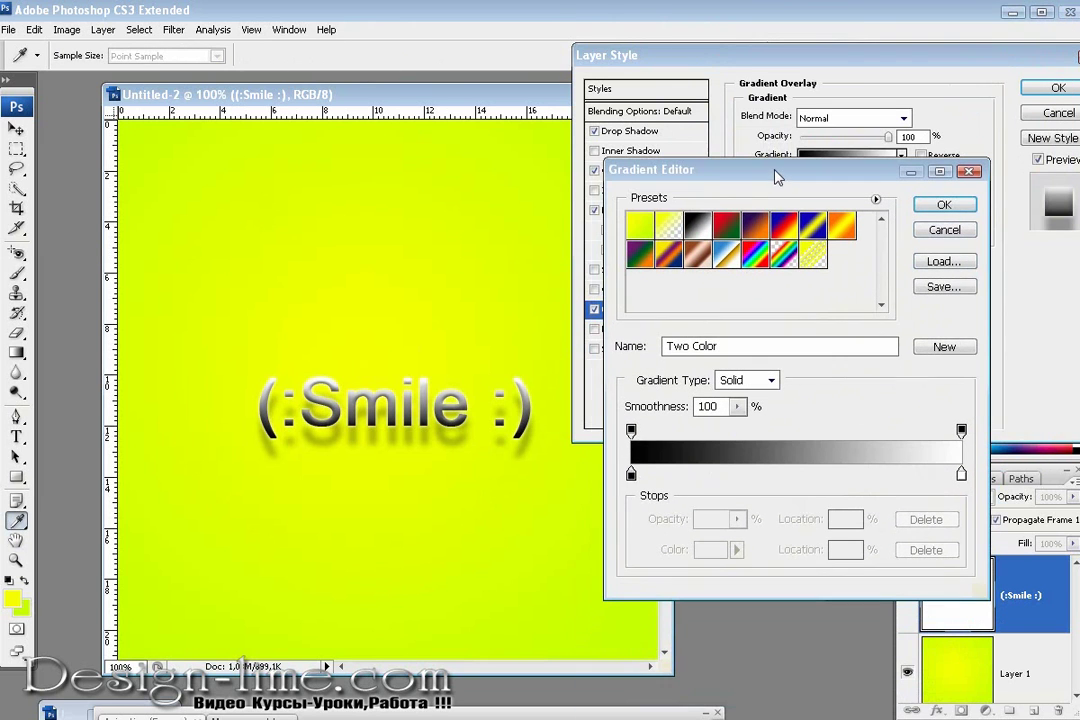
left_click(815, 258)
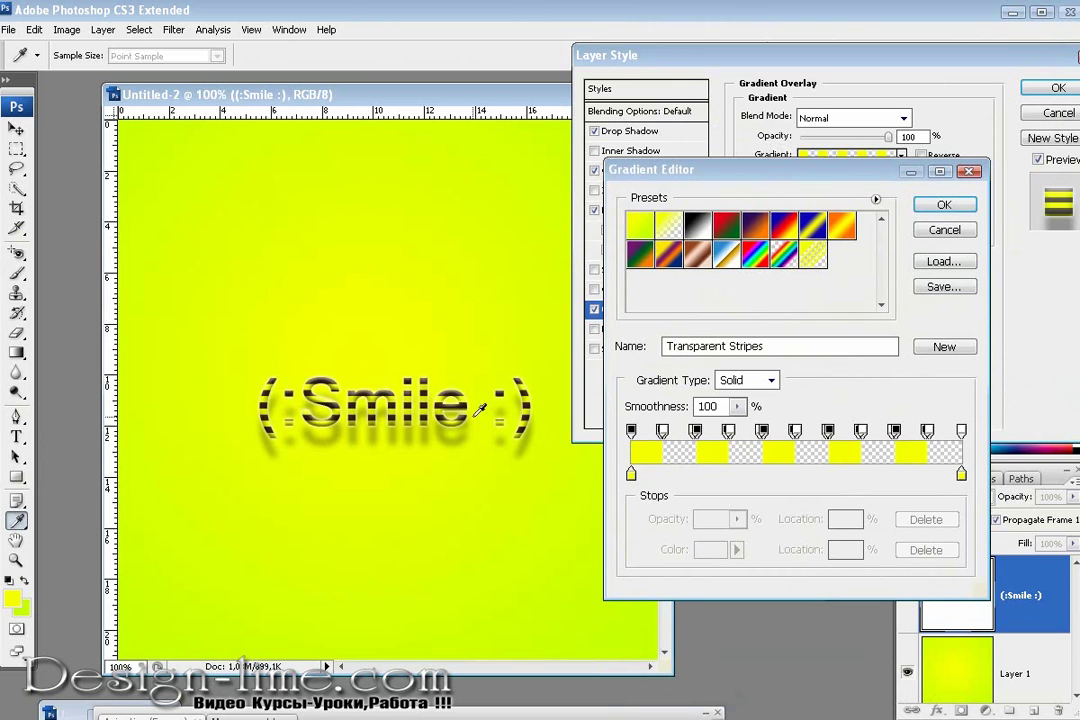
left_click(842, 226)
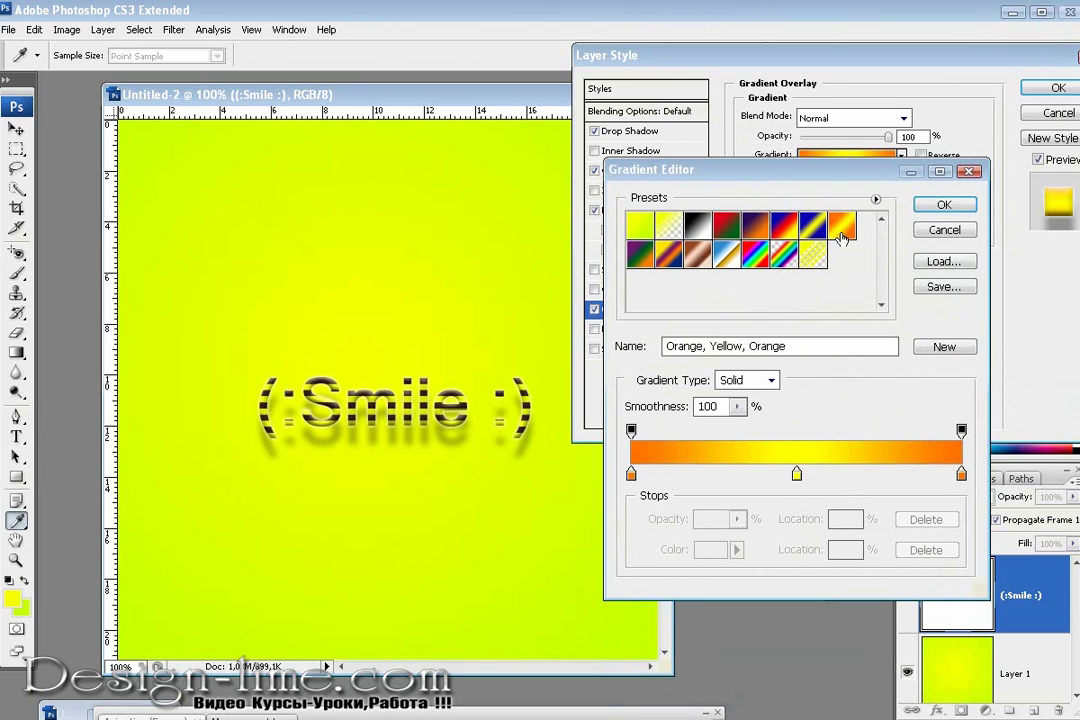
left_click(784, 255)
left_click(730, 256)
left_click(698, 256)
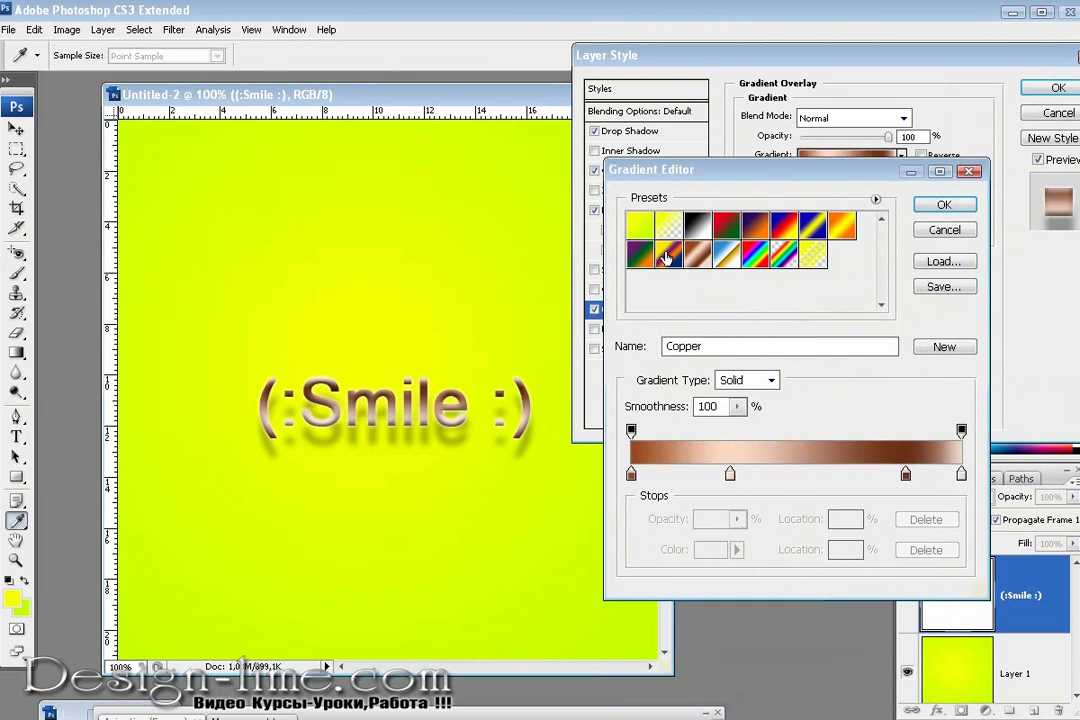
left_click(669, 256)
left_click(816, 260)
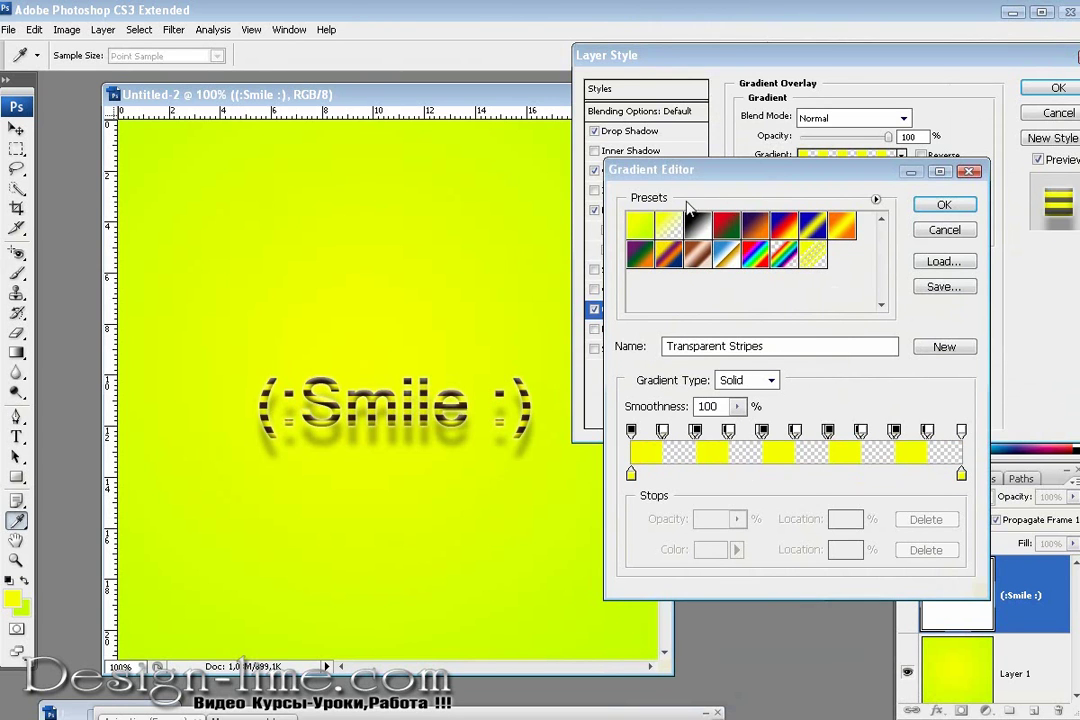
left_click(940, 205)
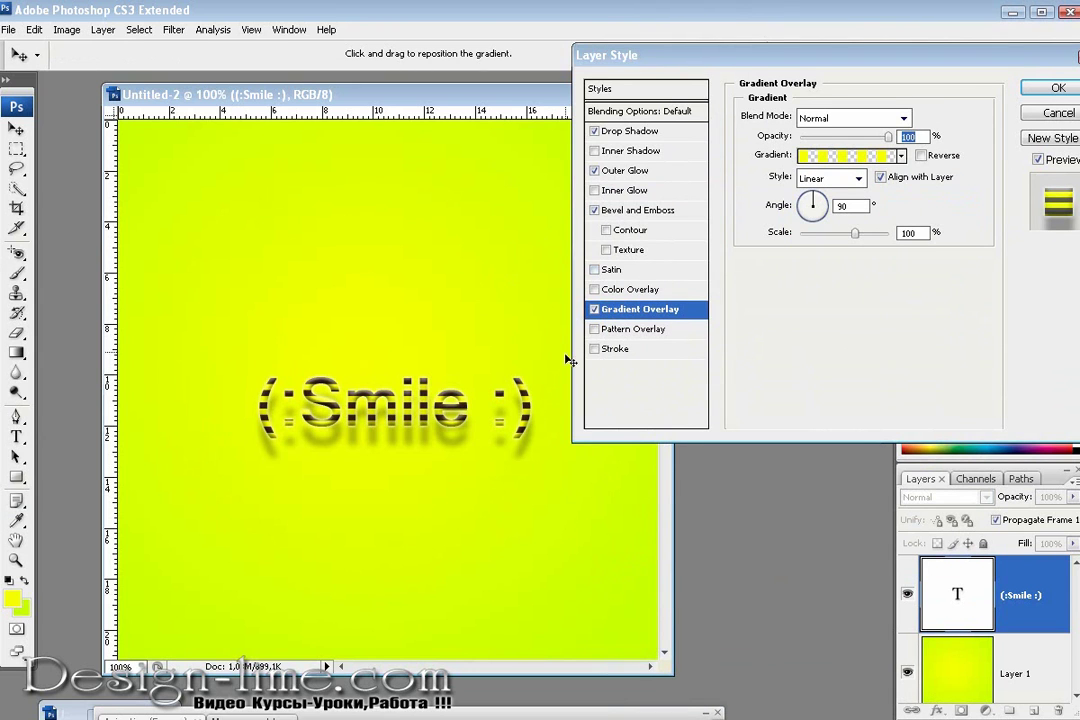
Add a Stroke effect coloured with the text's dark colour sampled from the canvas.
left_click(595, 349)
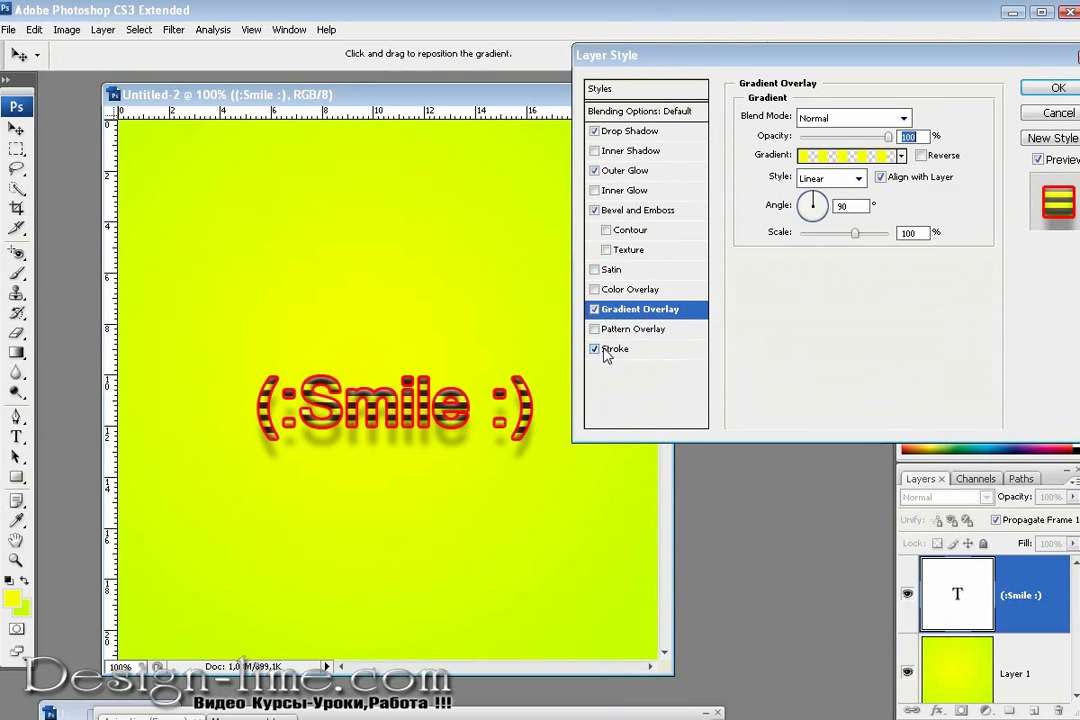
left_click(630, 354)
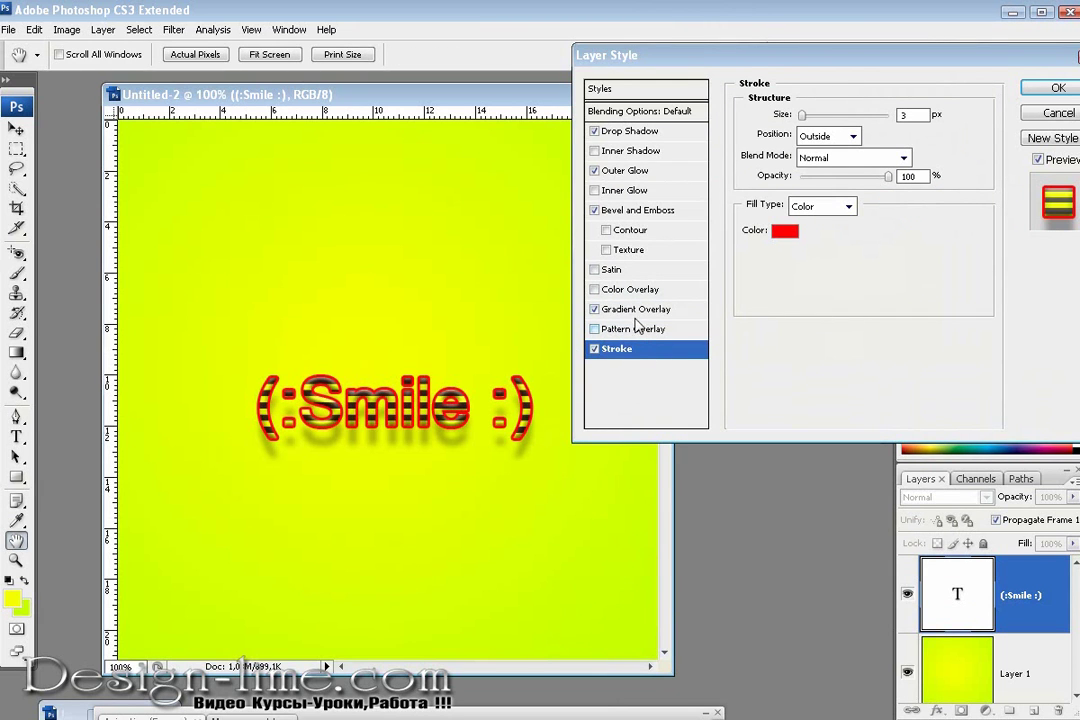
left_click(634, 314)
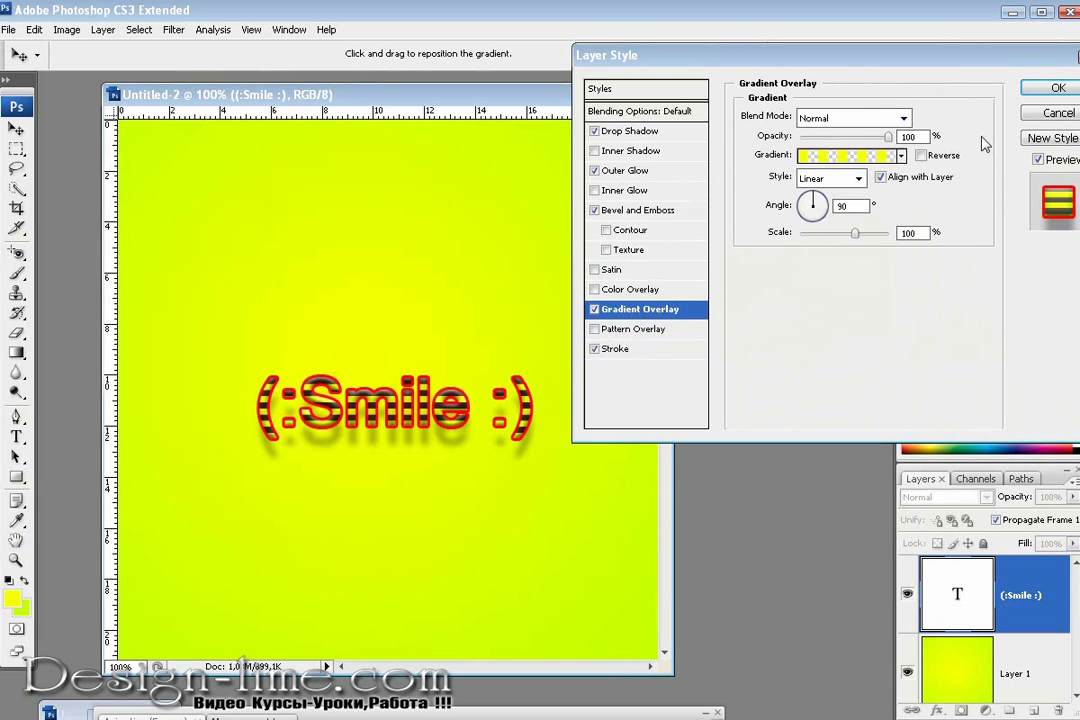
left_click(620, 352)
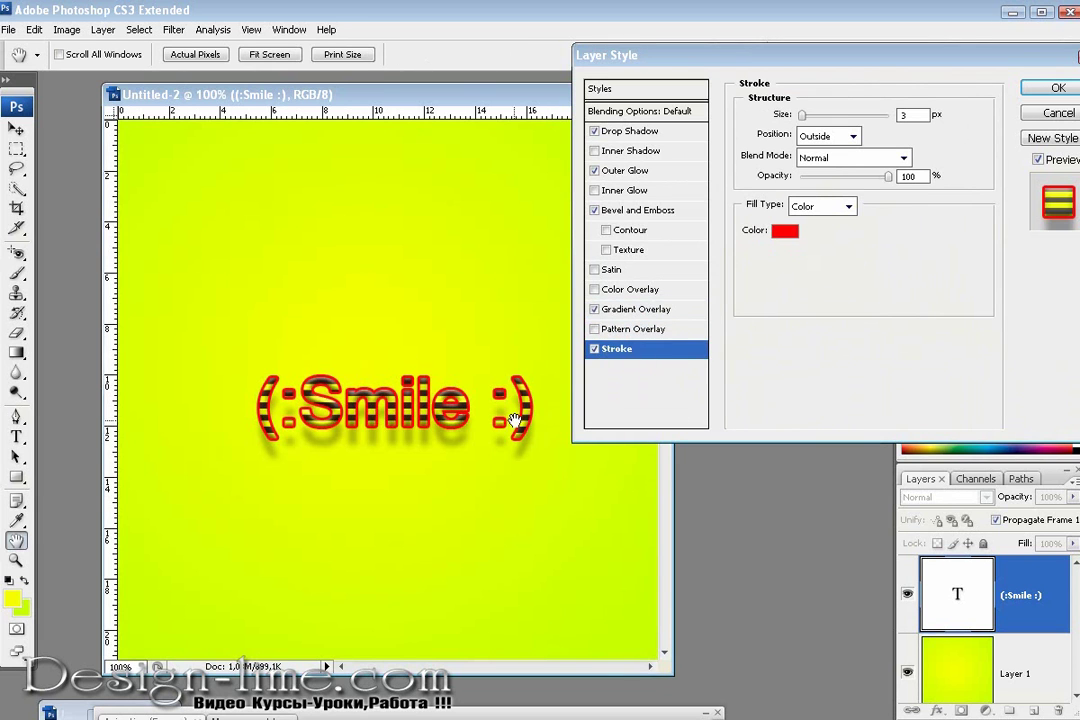
left_click(785, 231)
left_click_drag(435, 246, 140, 568)
left_click(289, 410)
left_click(292, 424)
left_click(736, 223)
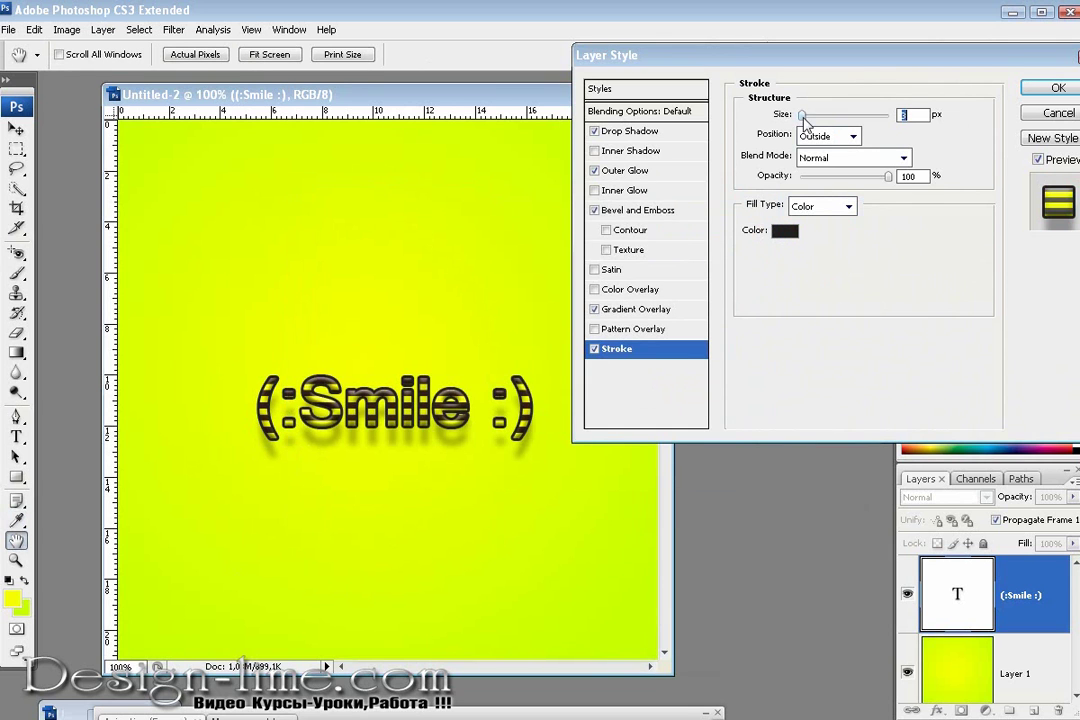
Set the stroke to 1 px at about 88% opacity and apply the layer style.
left_click_drag(805, 118, 790, 118)
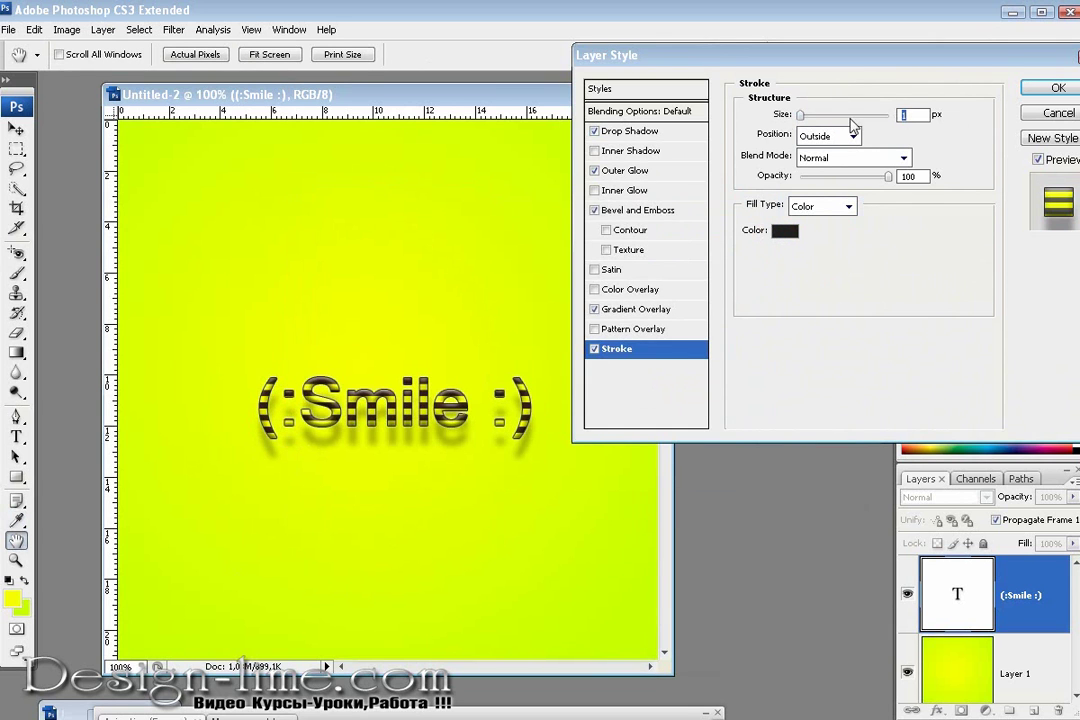
left_click_drag(888, 177, 860, 177)
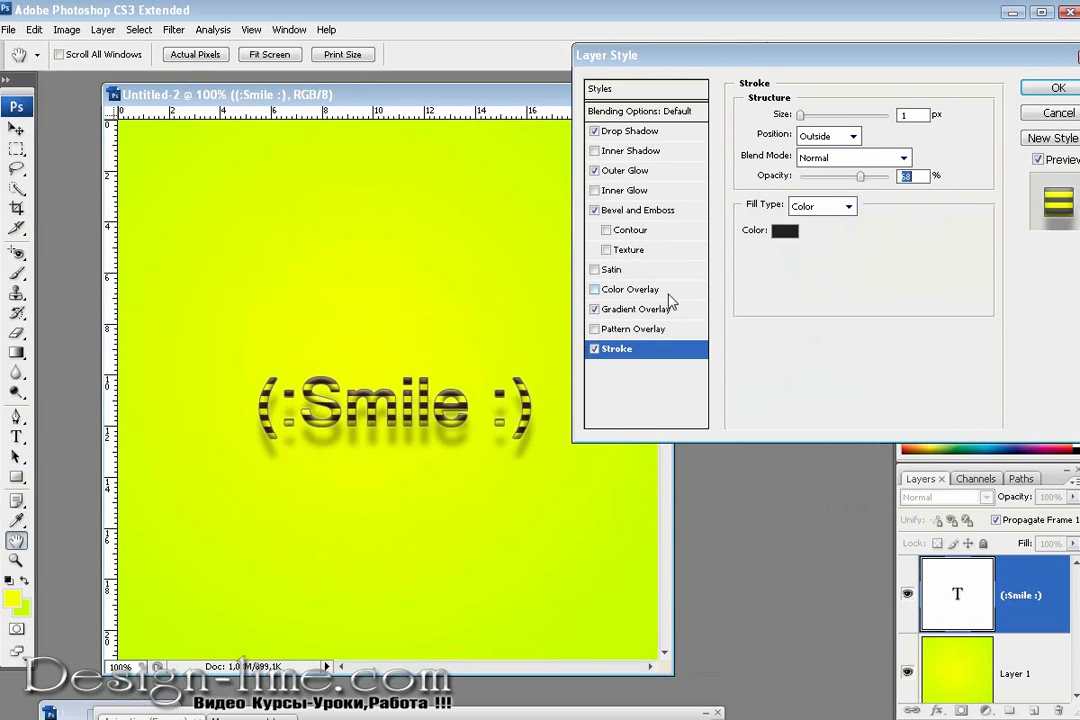
left_click(1058, 90)
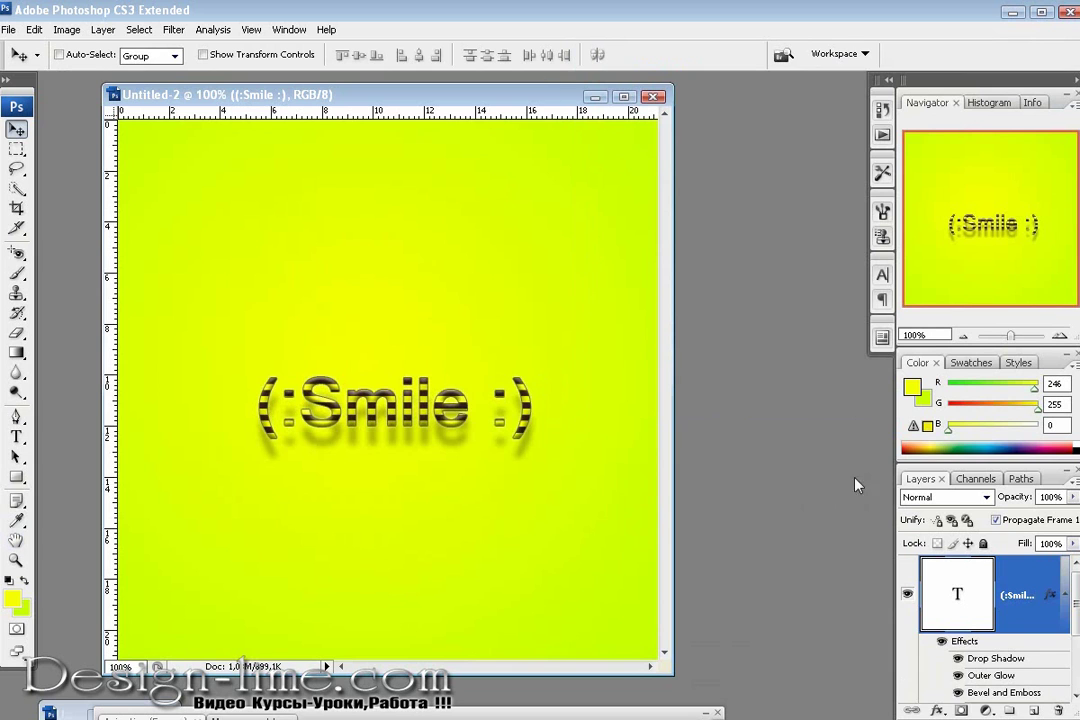
Select all the (:Smile :) text, keep 72 pt, and enter Comic Sans MS in the Character panel.
left_click(1064, 594)
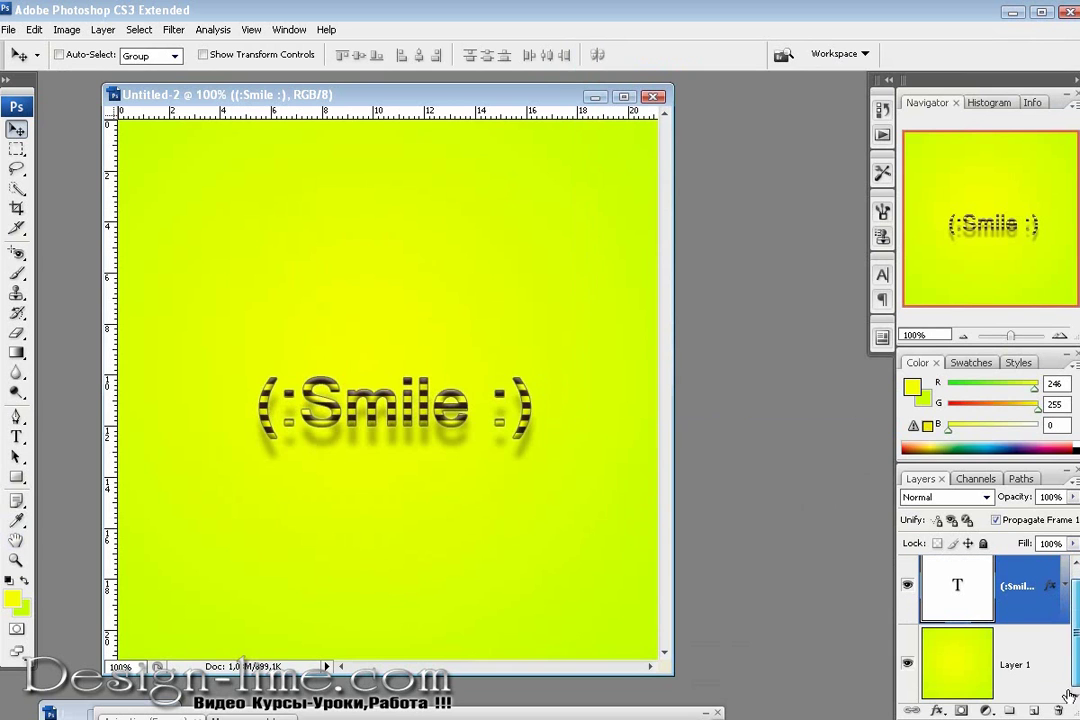
double_click(959, 585)
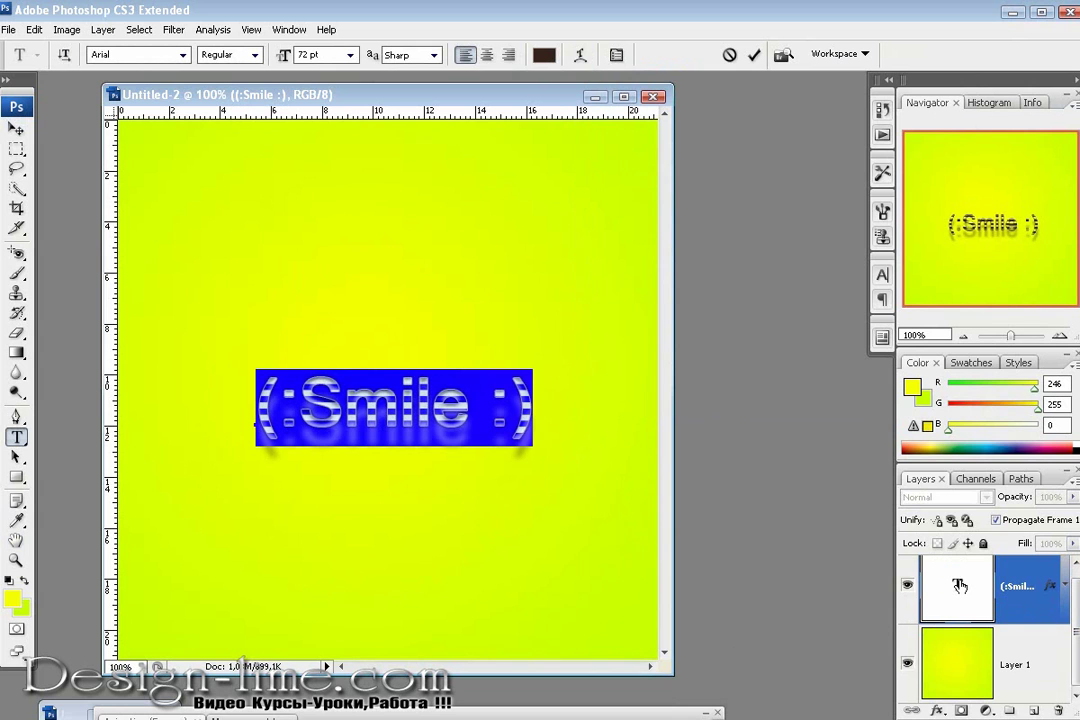
left_click(351, 56)
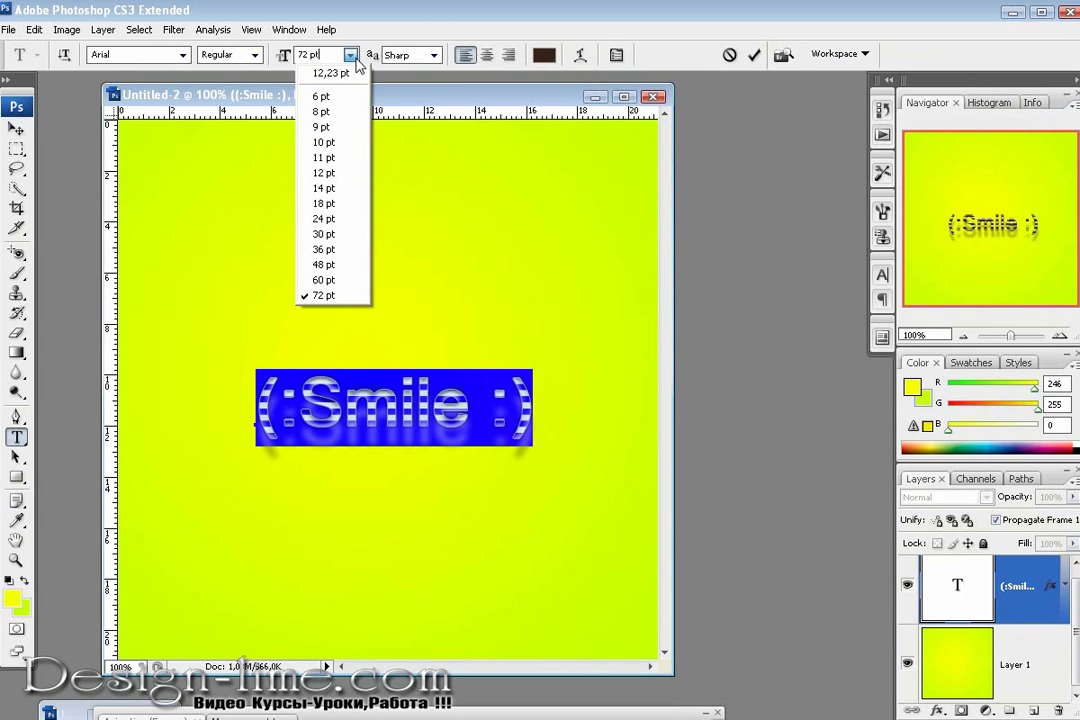
left_click(355, 58)
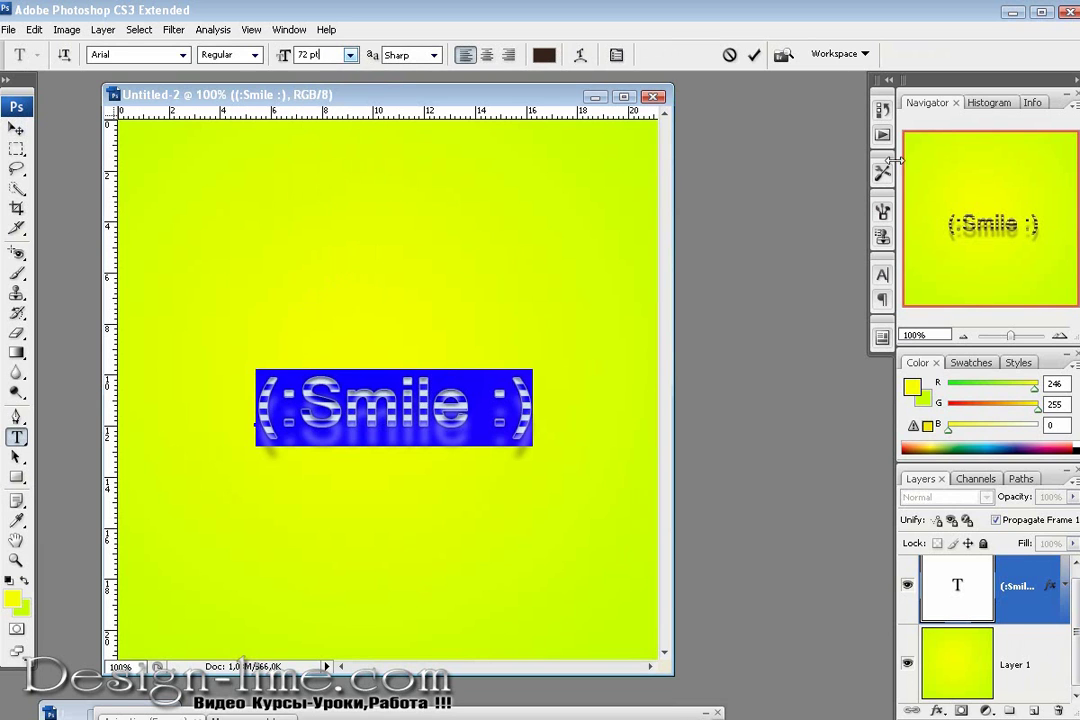
left_click(881, 306)
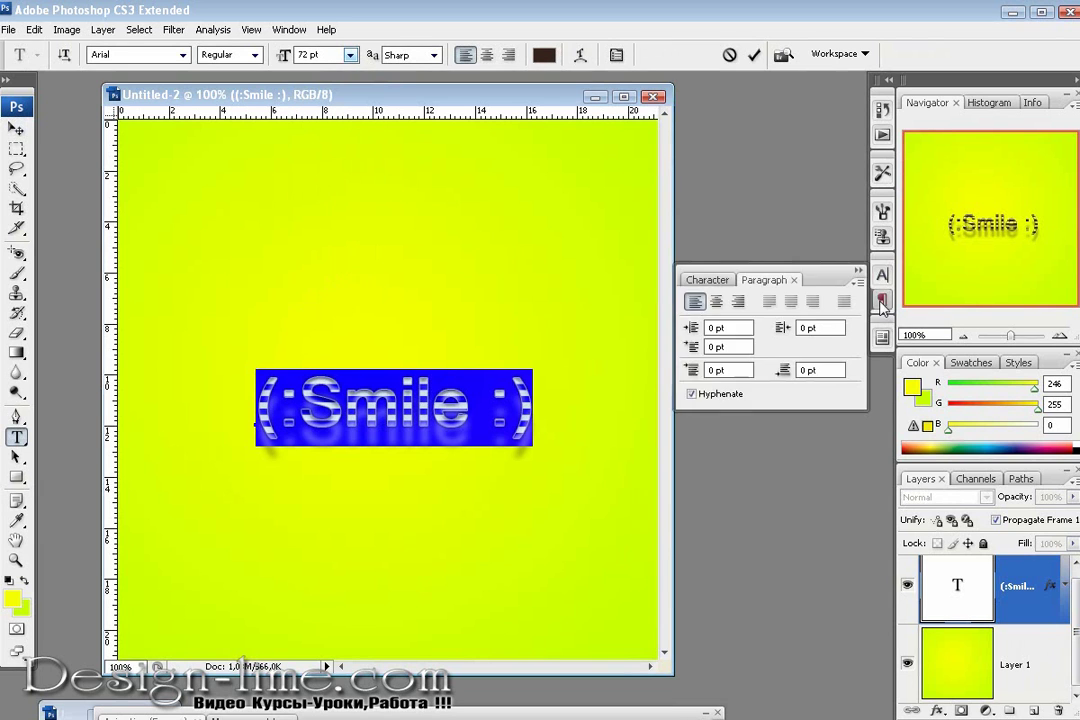
left_click(707, 280)
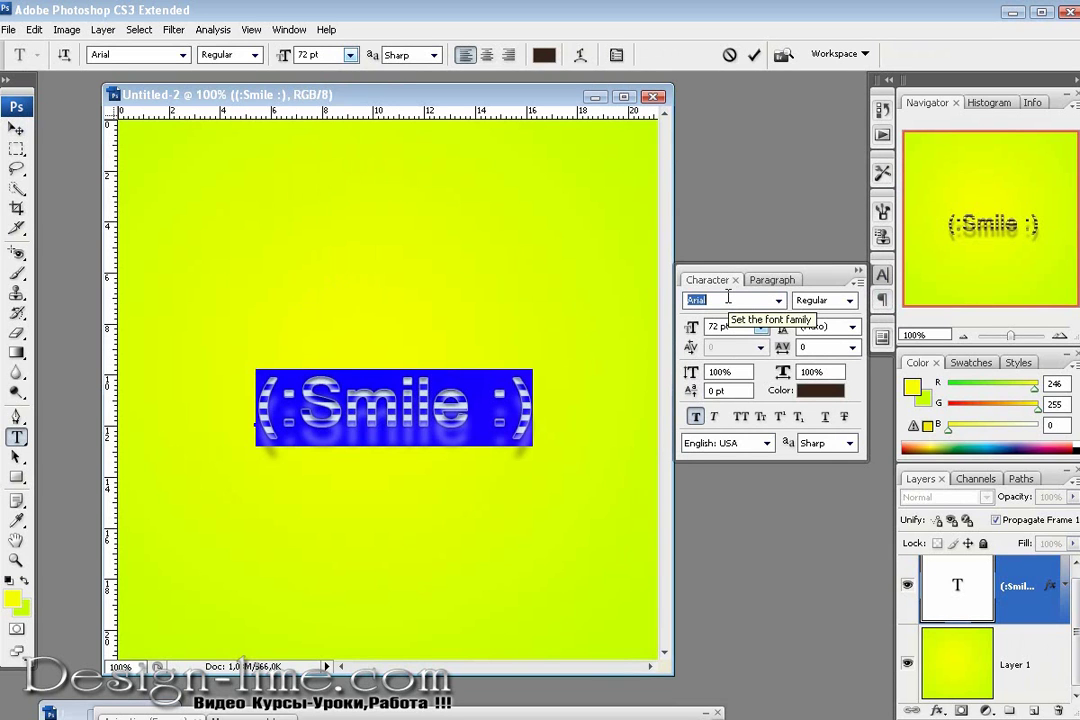
type("co")
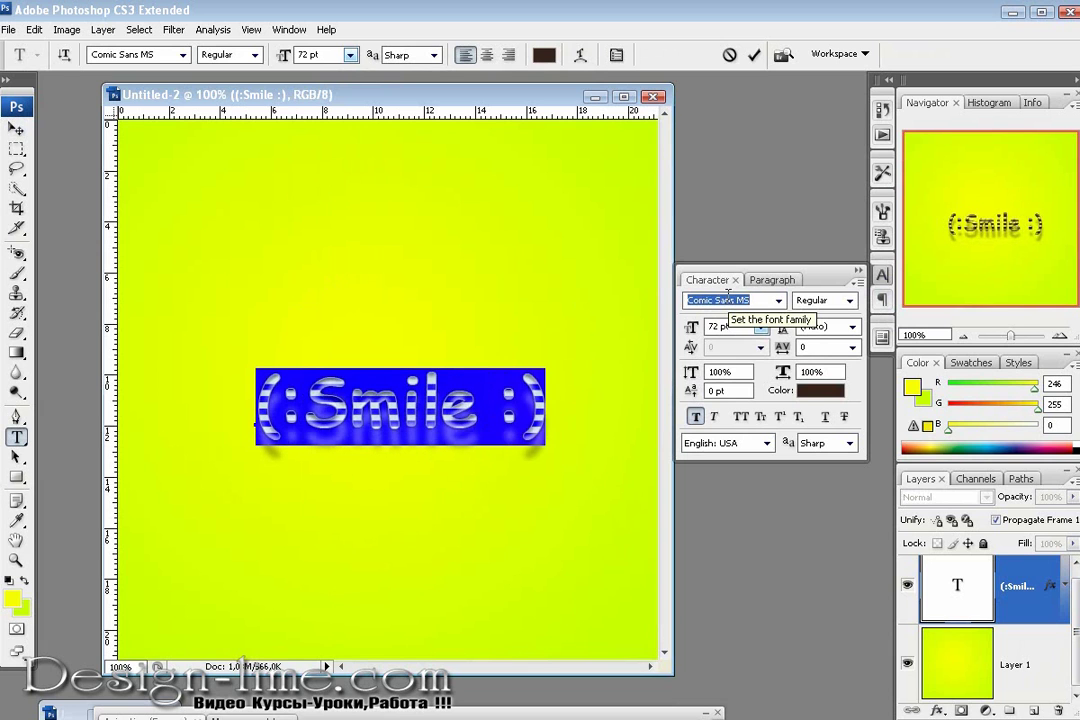
type("v")
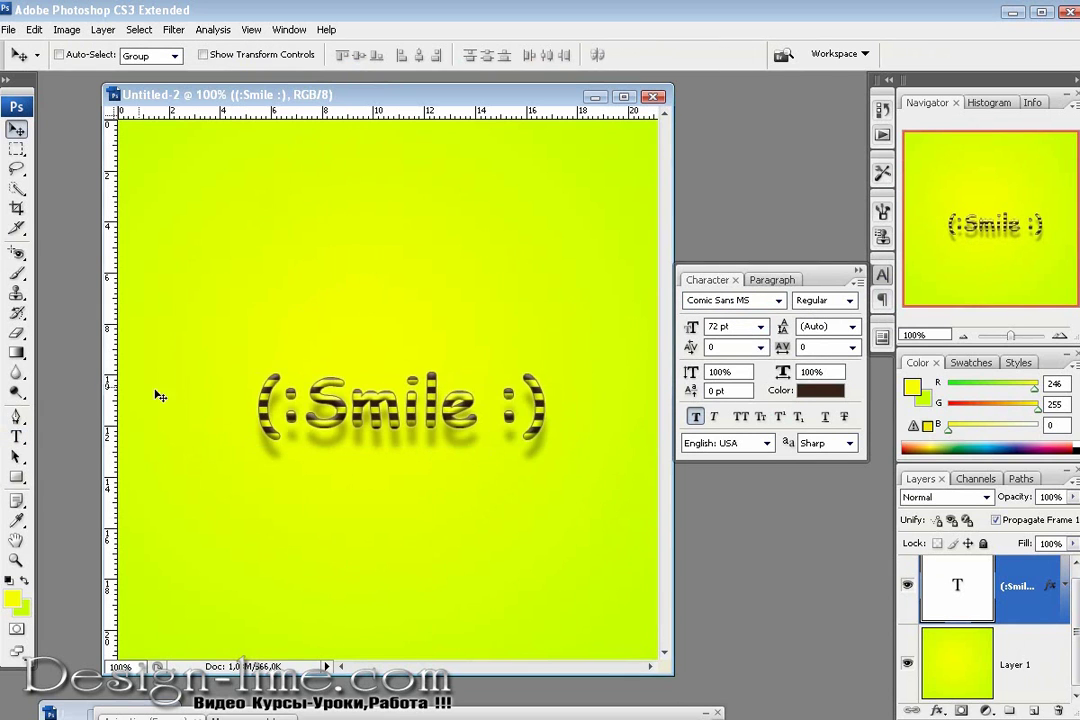
Keep Comic Sans MS as the font after previewing neighbouring fonts, then hide the Character panel.
left_click(752, 302)
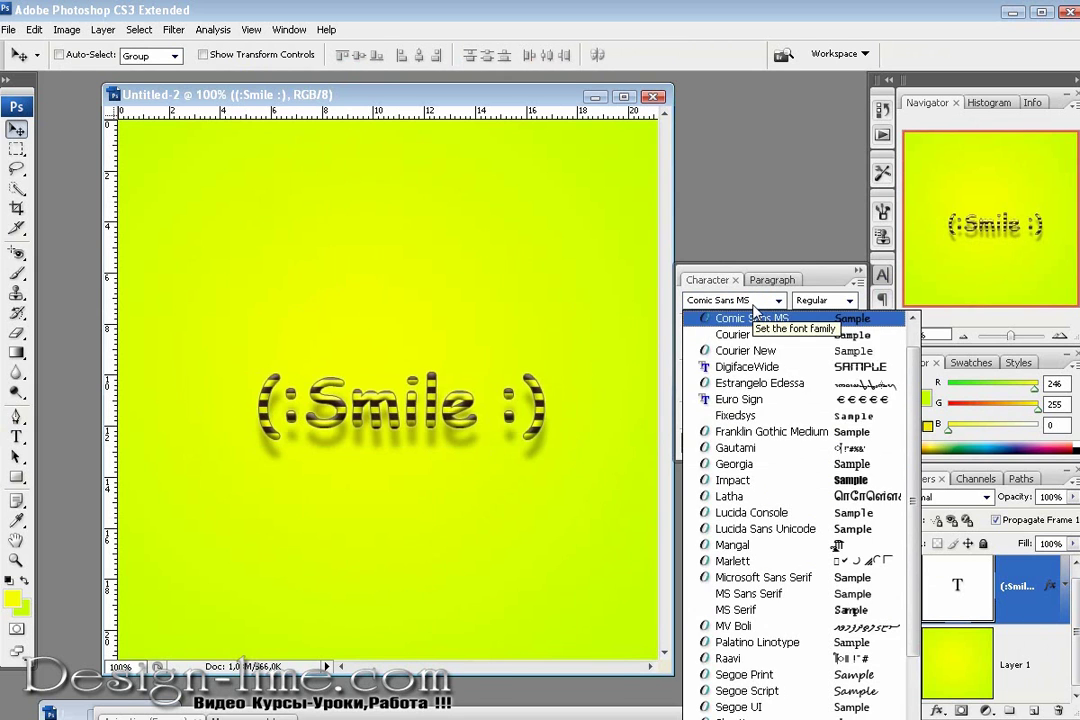
left_click(752, 305)
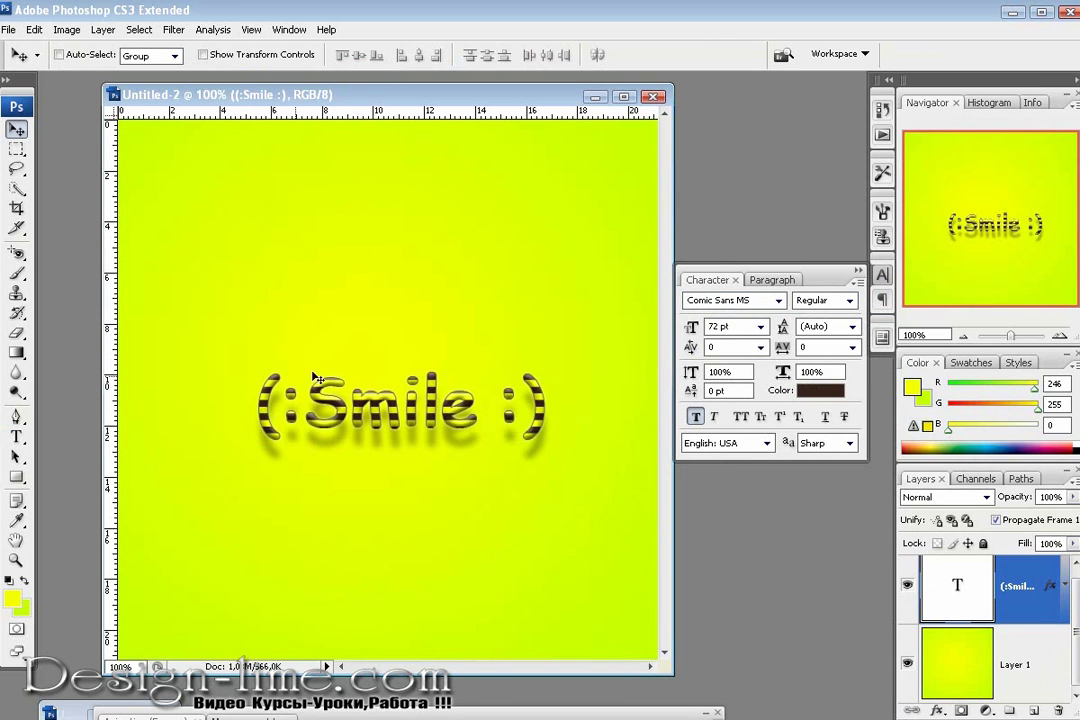
left_click(732, 300)
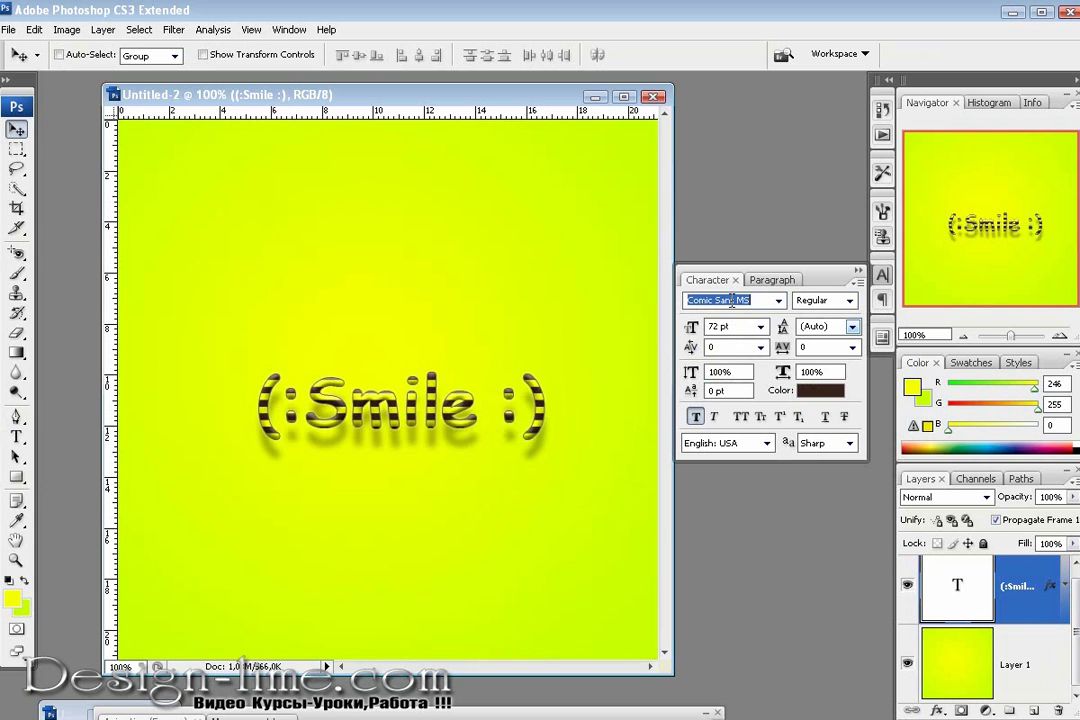
key("Down")
key("Up")
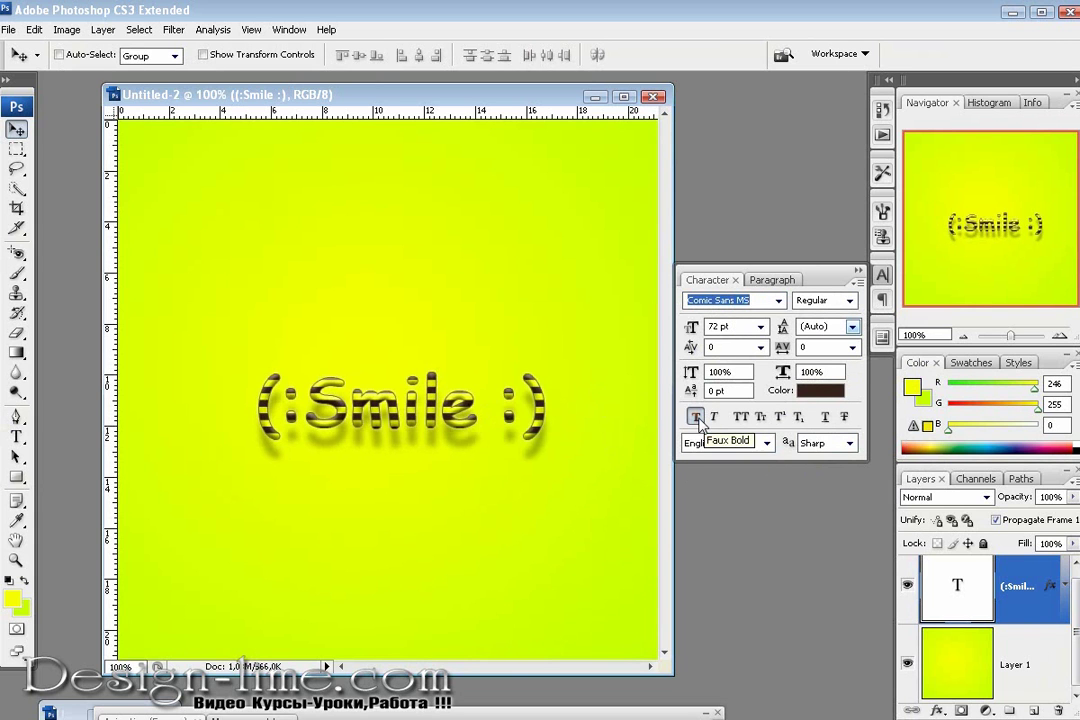
left_click(858, 271)
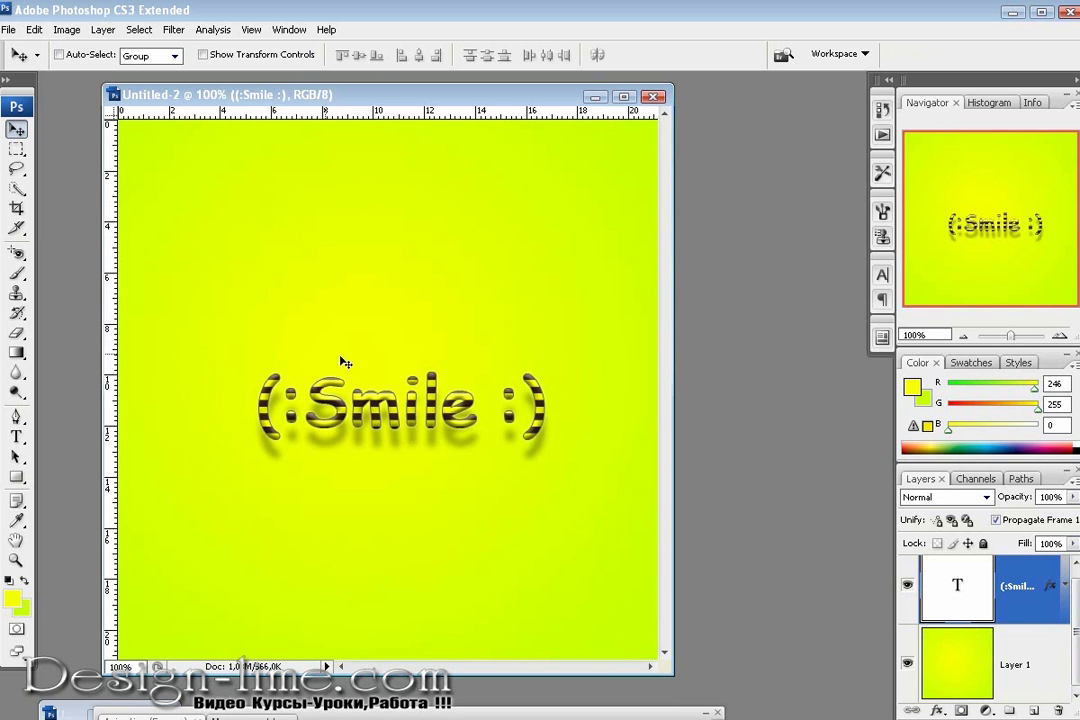
Move the (:Smile :) text back near the centre, slightly higher, and maximize the document window.
mouse_move(389, 413)
left_mouse_down()
mouse_move(502, 418)
mouse_move(544, 406)
mouse_move(331, 404)
left_mouse_up()
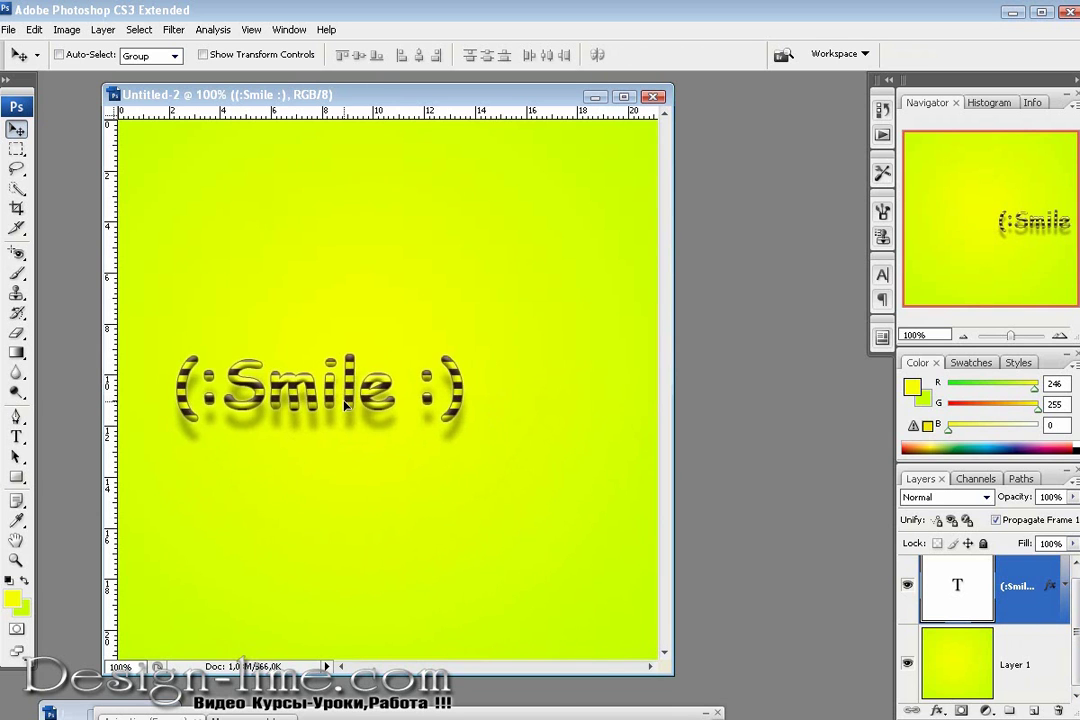
left_click_drag(480, 403, 563, 415)
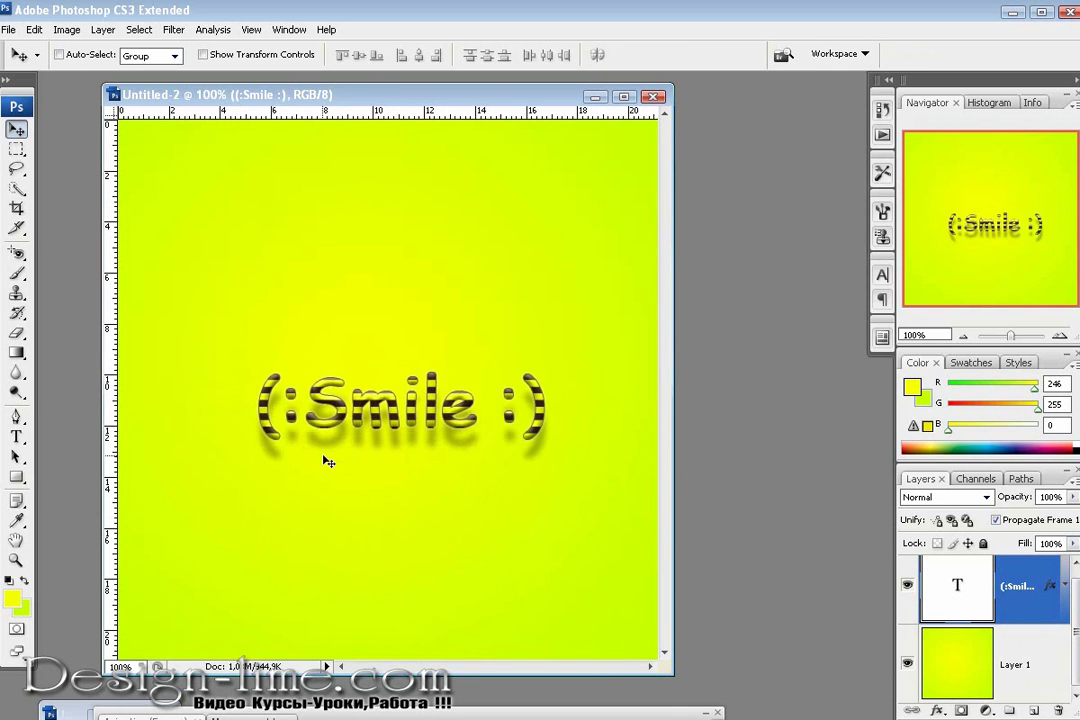
left_click_drag(409, 412, 405, 379)
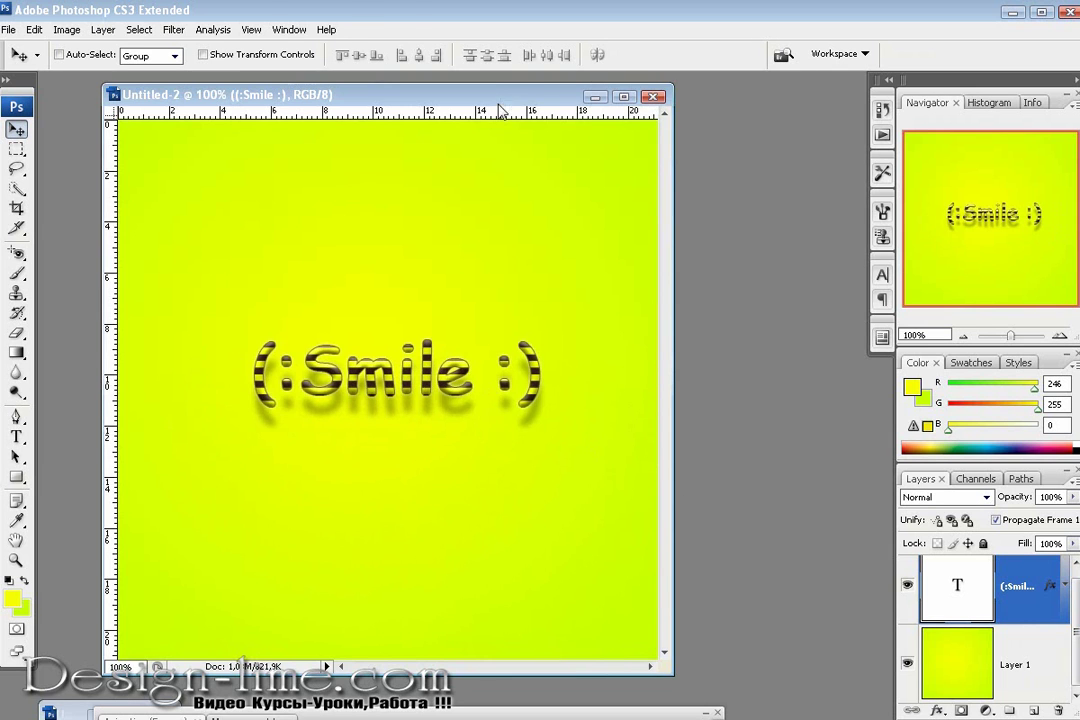
double_click(420, 94)
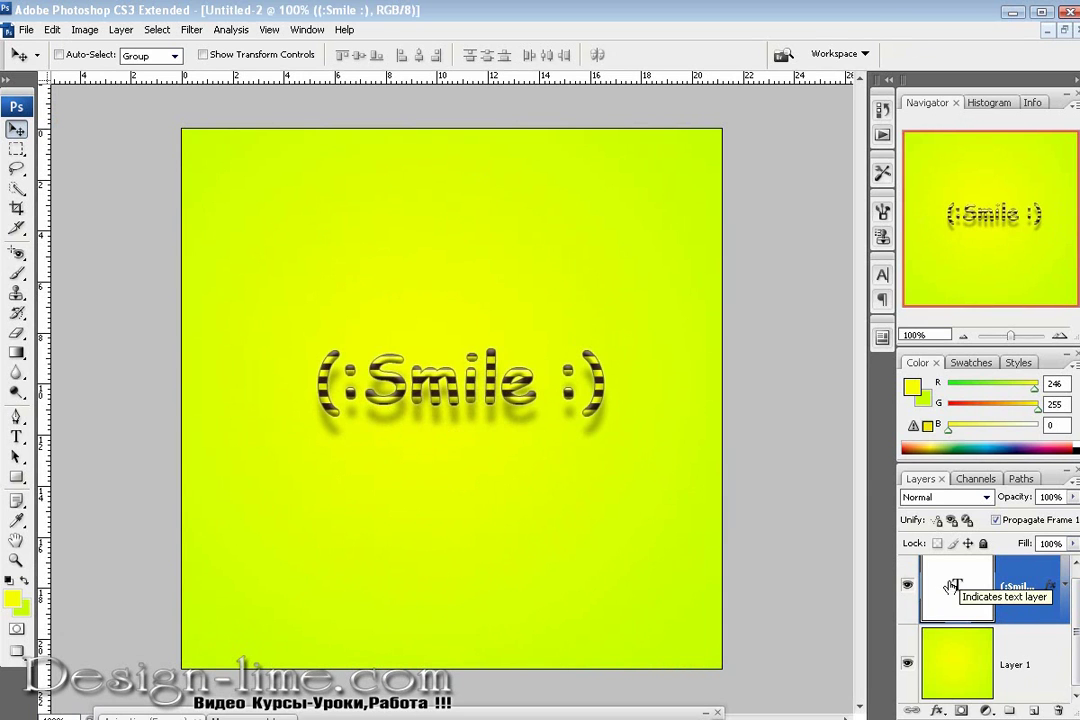
Duplicate the (:Smile :) text layer twice, then select the original layer.
left_click_drag(960, 587, 1013, 710)
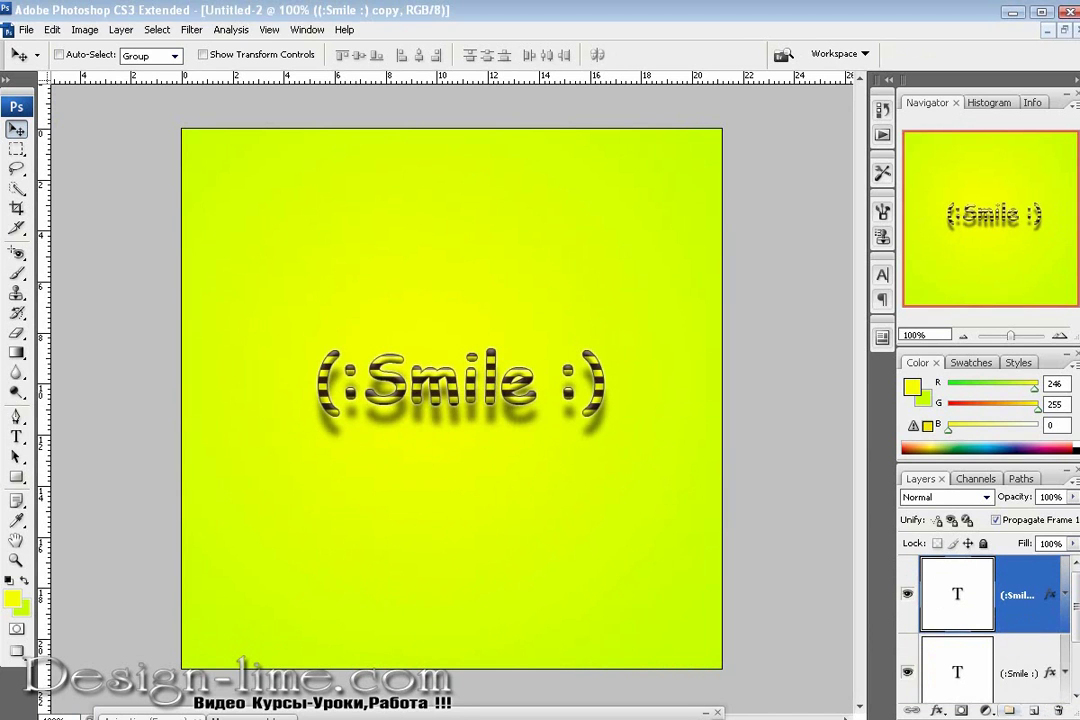
left_click_drag(988, 643, 1013, 710)
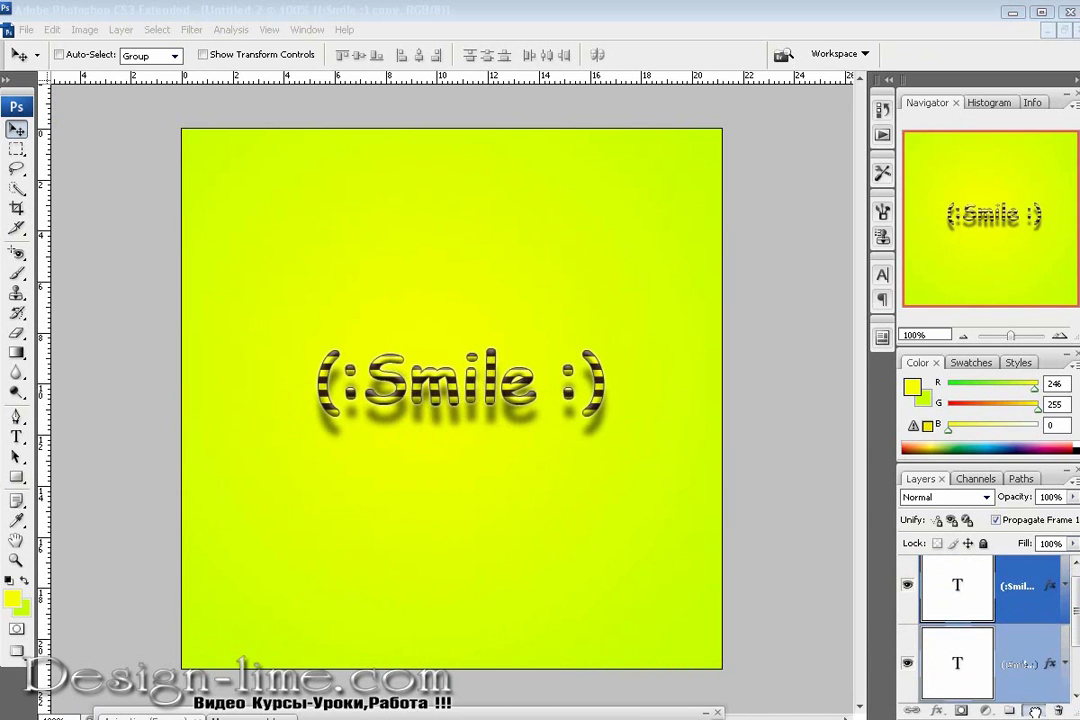
scroll(1075, 590, "down", 2)
scroll(1075, 590, "up", 2)
scroll(985, 630, "down", 2)
scroll(985, 630, "up", 1)
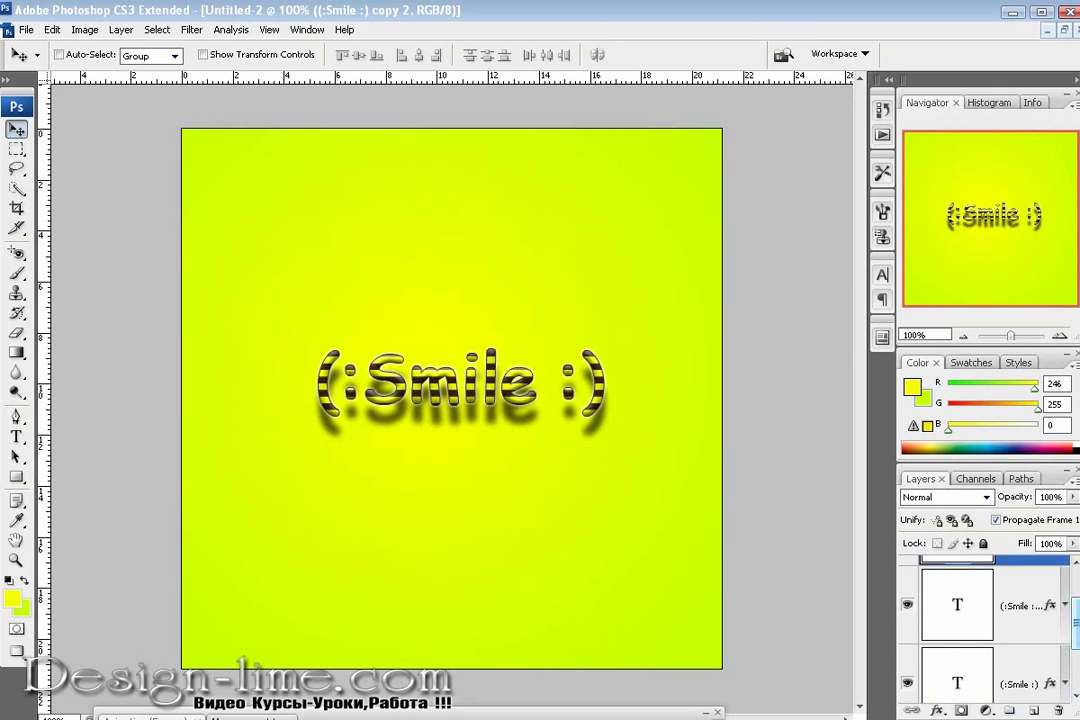
left_click(983, 668)
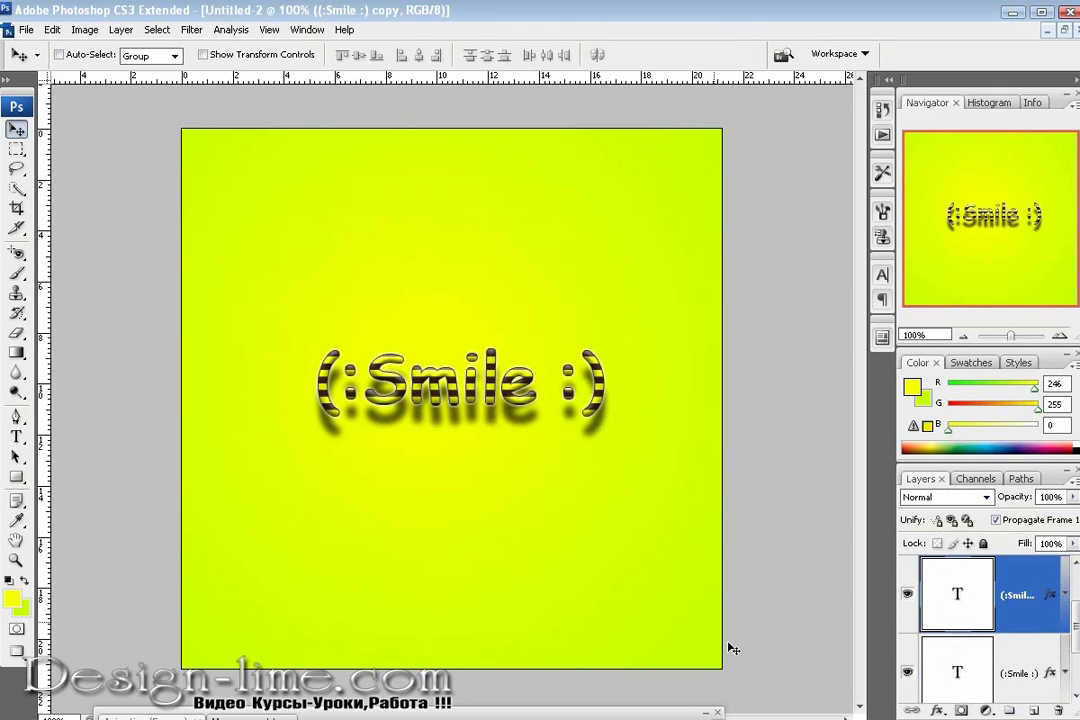
scroll(1075, 660, "down", 1)
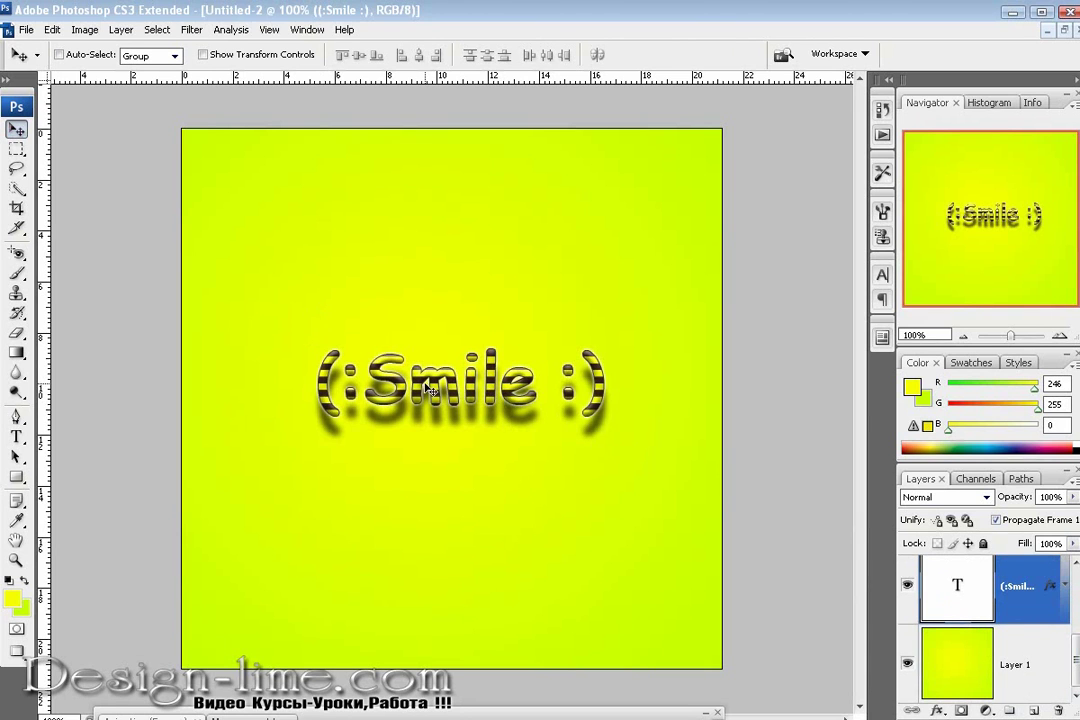
Shift the text copies right so they overlap the original.
mouse_move(426, 395)
left_mouse_down()
mouse_move(567, 395)
mouse_move(837, 424)
left_mouse_up()
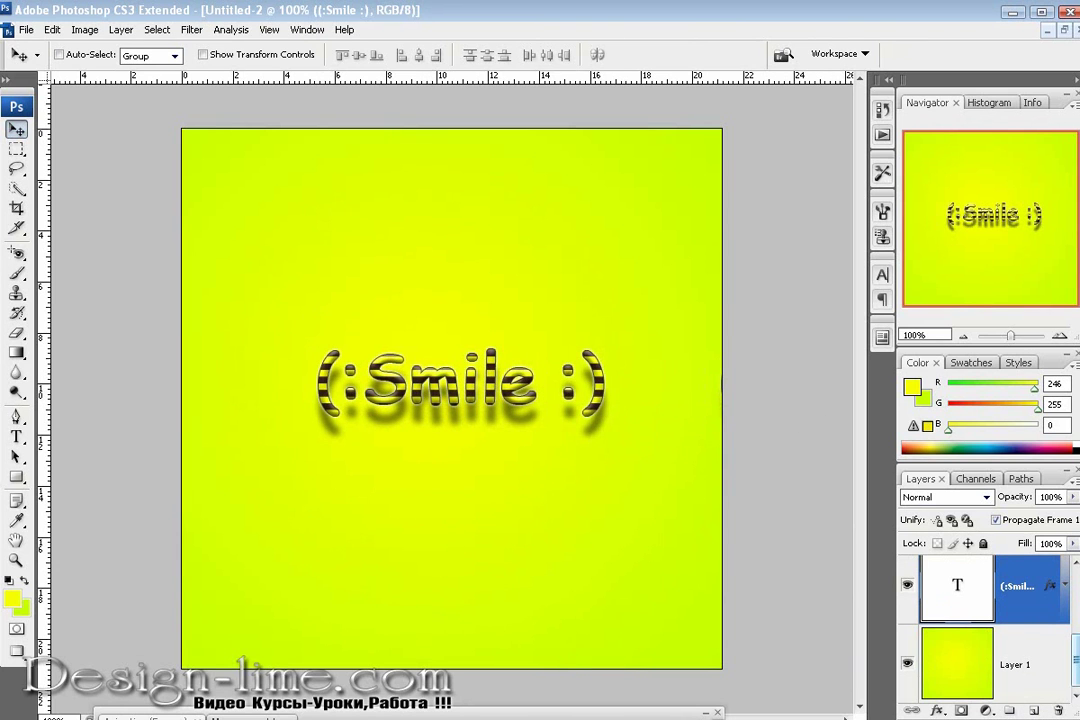
left_click(945, 624)
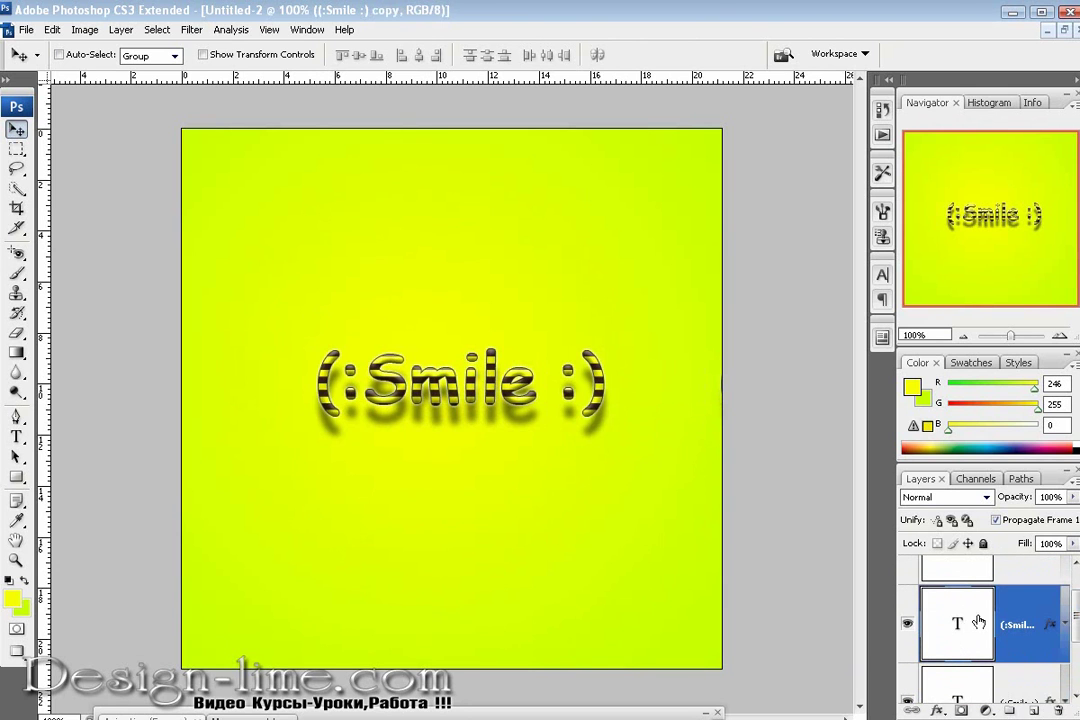
mouse_move(400, 345)
left_mouse_down()
mouse_move(565, 402)
mouse_move(660, 408)
left_mouse_up()
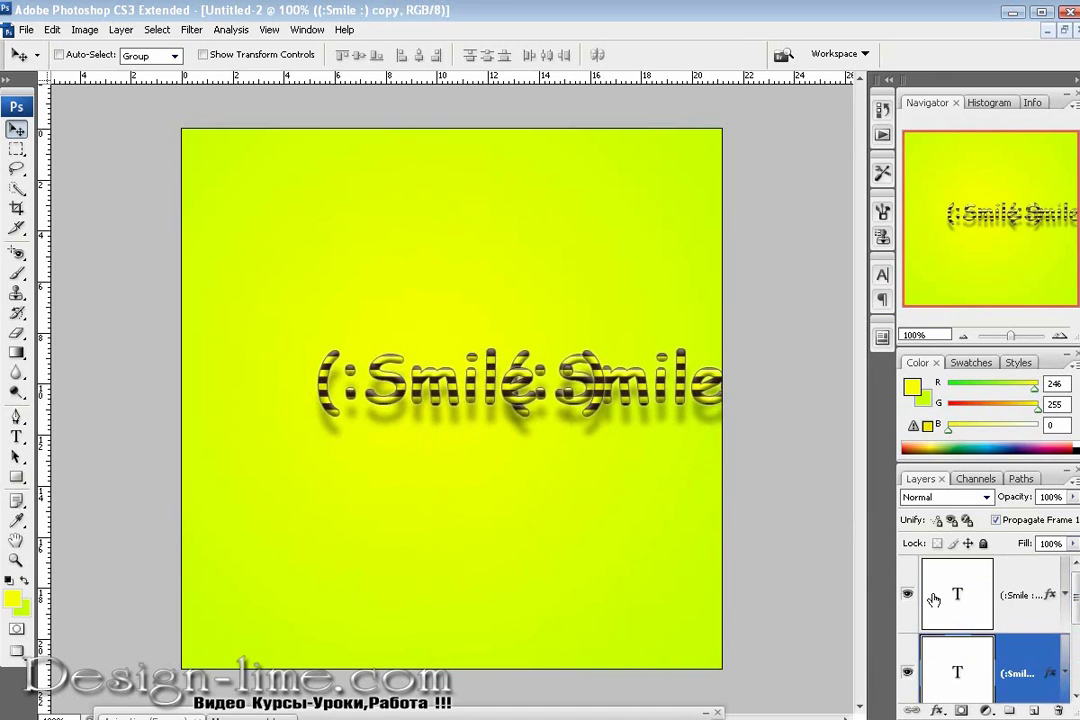
Make two more copies with Ctrl+J and move the new one left over the original.
key("ctrl+j")
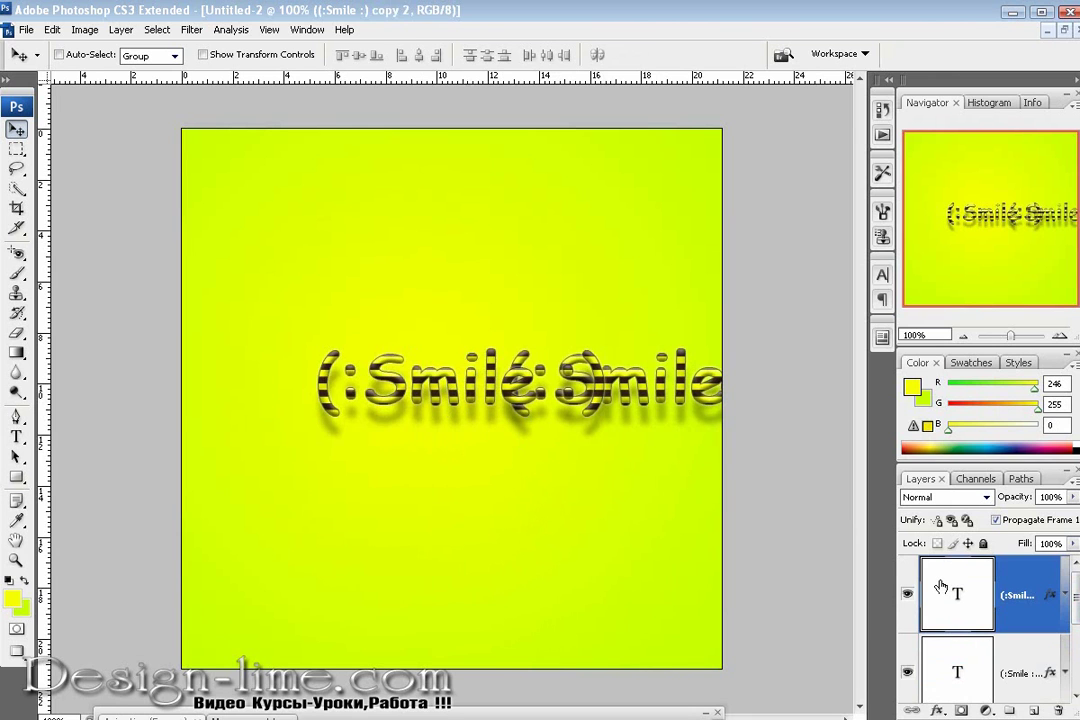
key("ctrl+j")
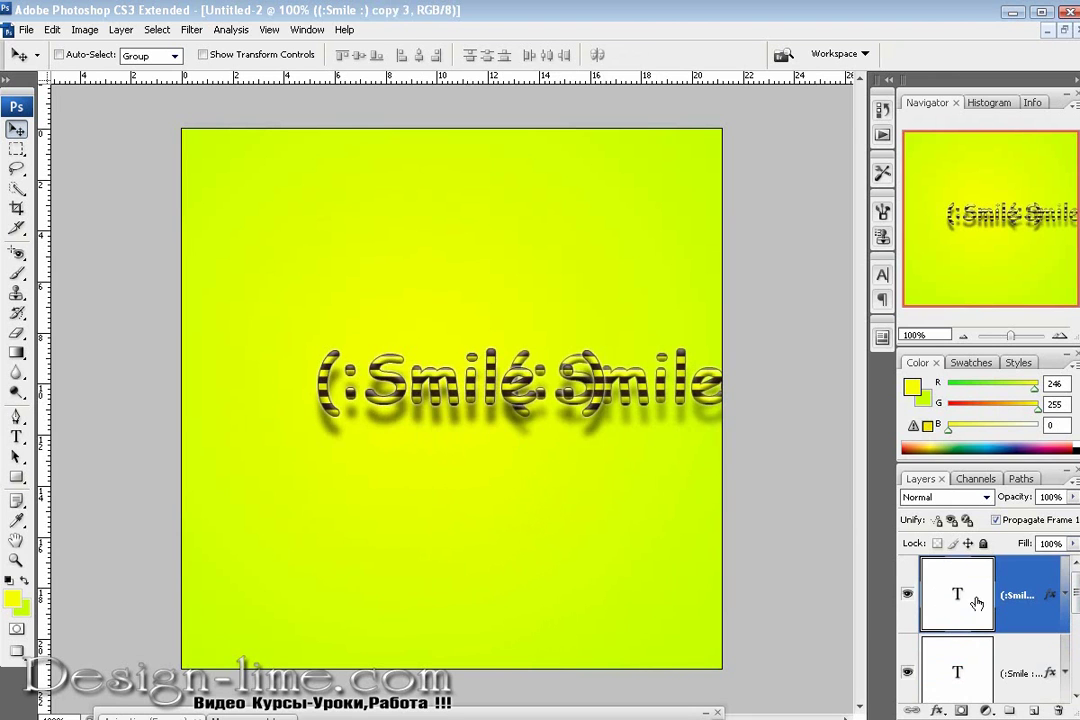
left_click_drag(446, 398, 243, 395)
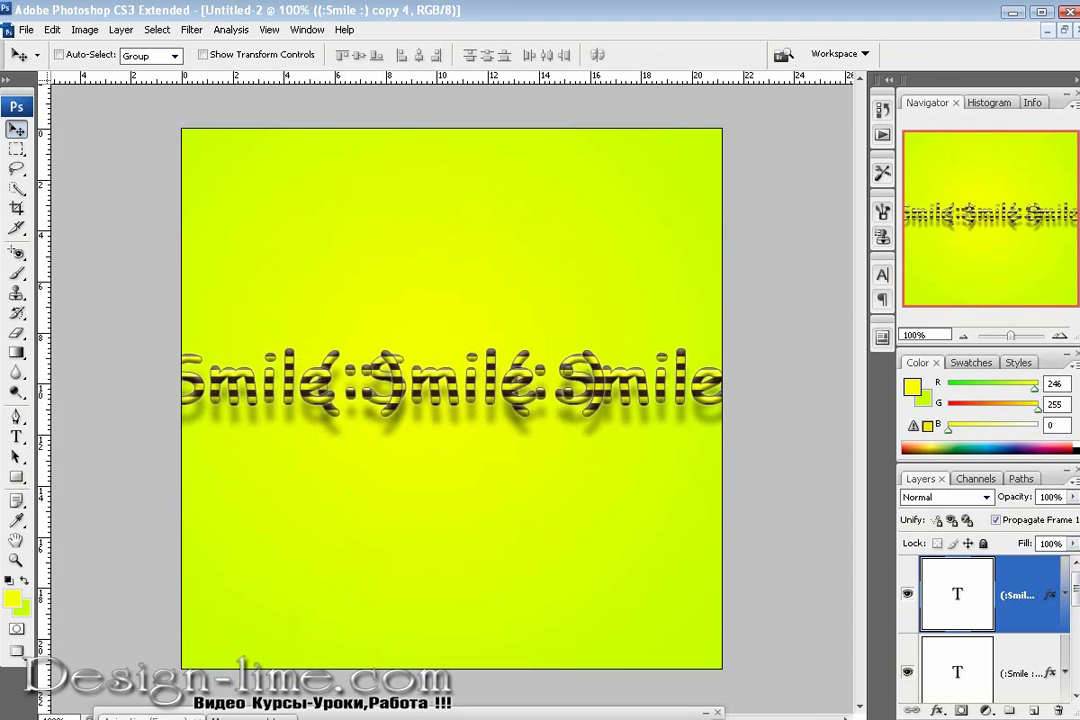
Hide the Smile copies, leaving one centred (:Smile :) visible.
left_click(1074, 706)
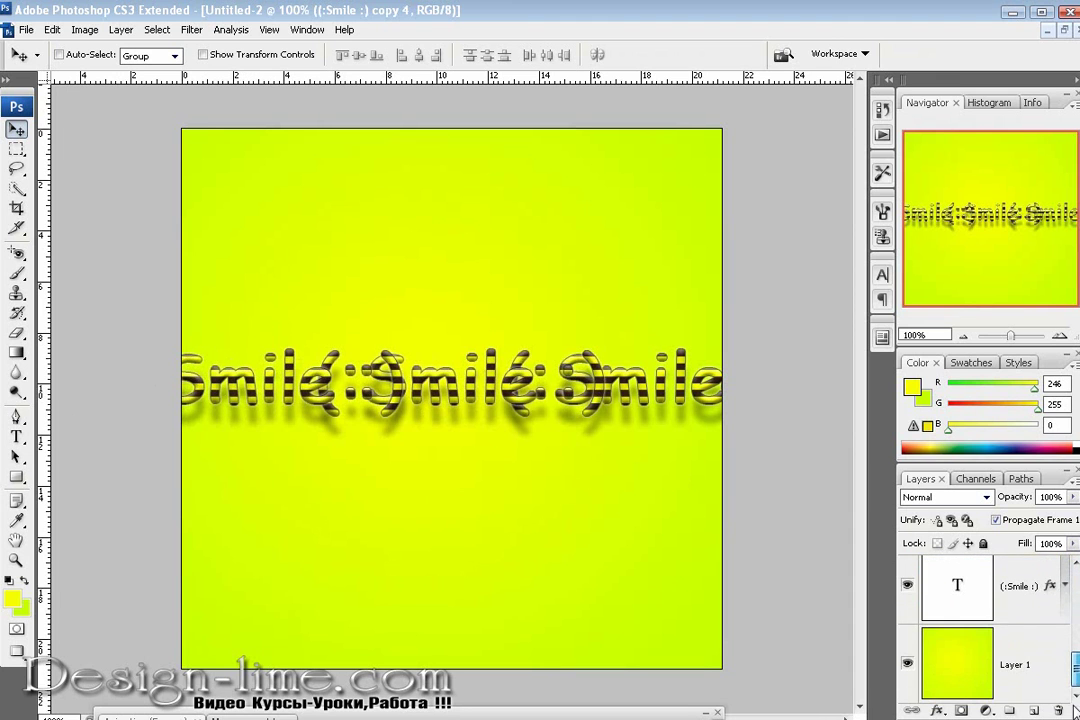
scroll(985, 620, "up", 1)
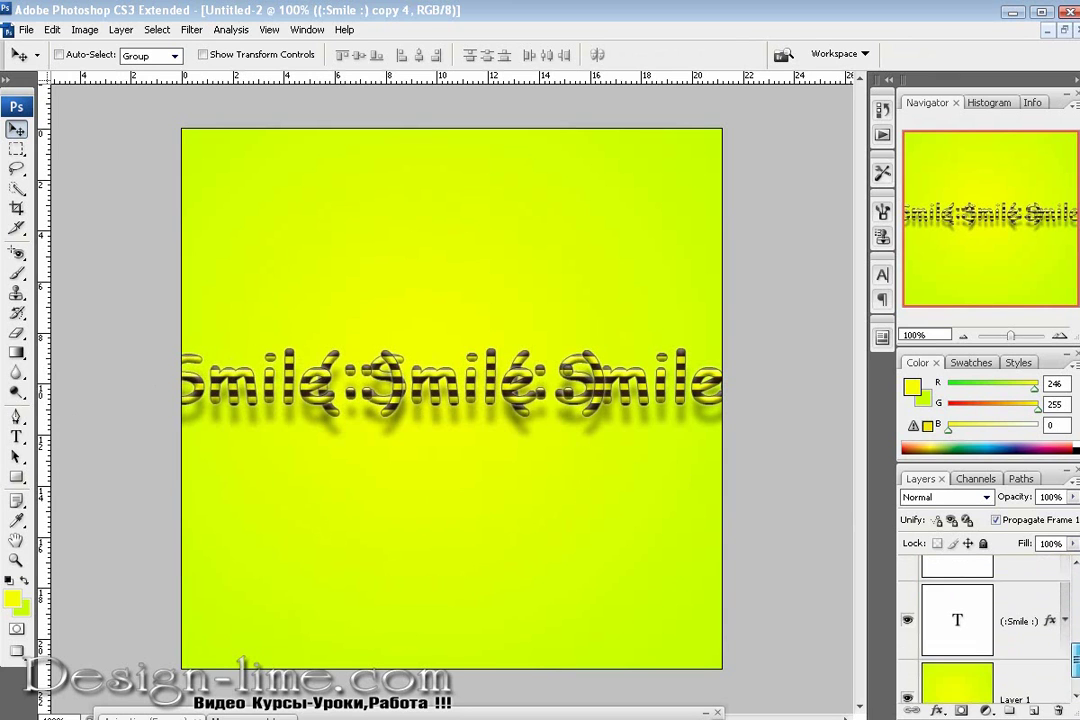
scroll(908, 630, "down", 1)
scroll(908, 630, "up", 2)
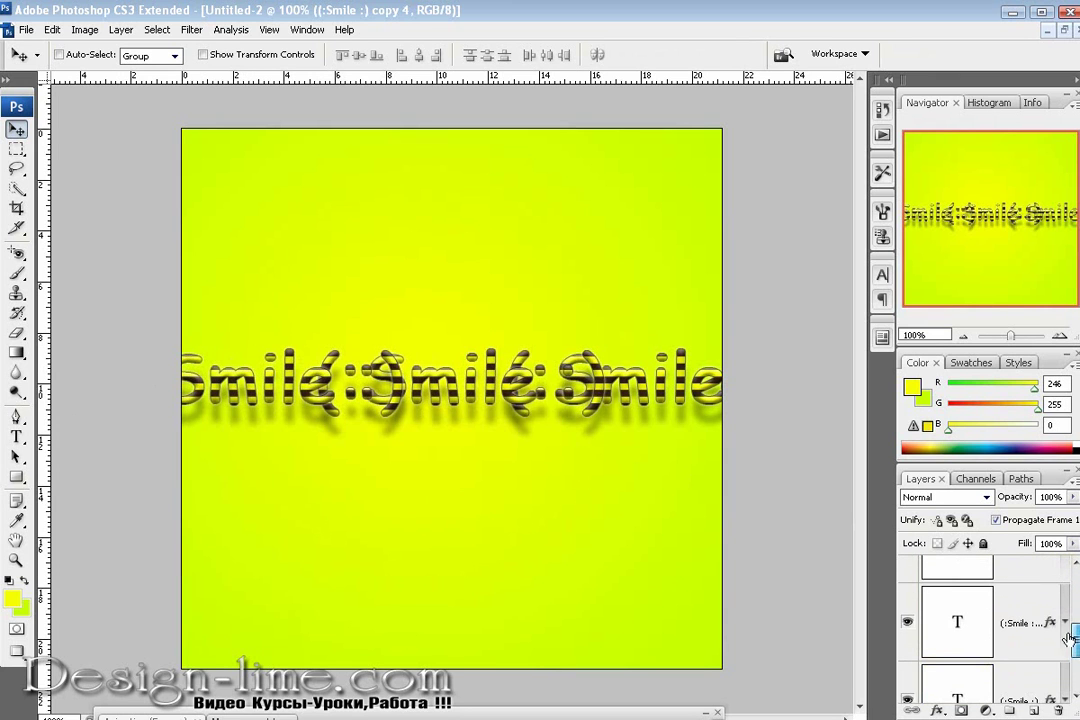
left_click(907, 624)
left_click(960, 568)
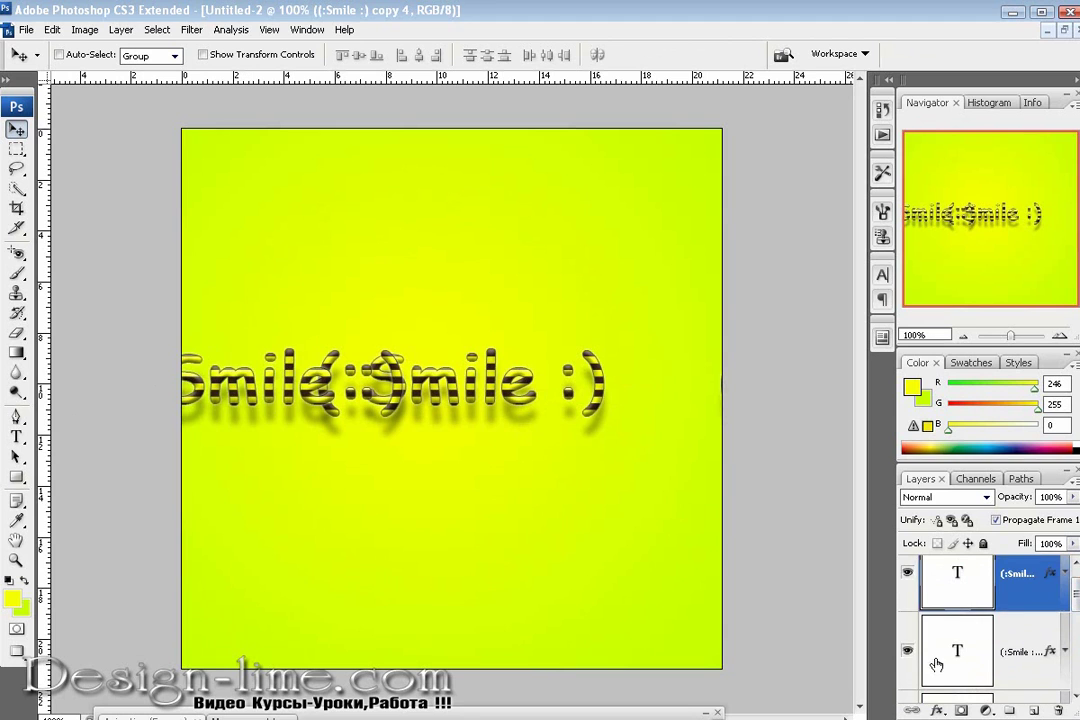
left_click(907, 573)
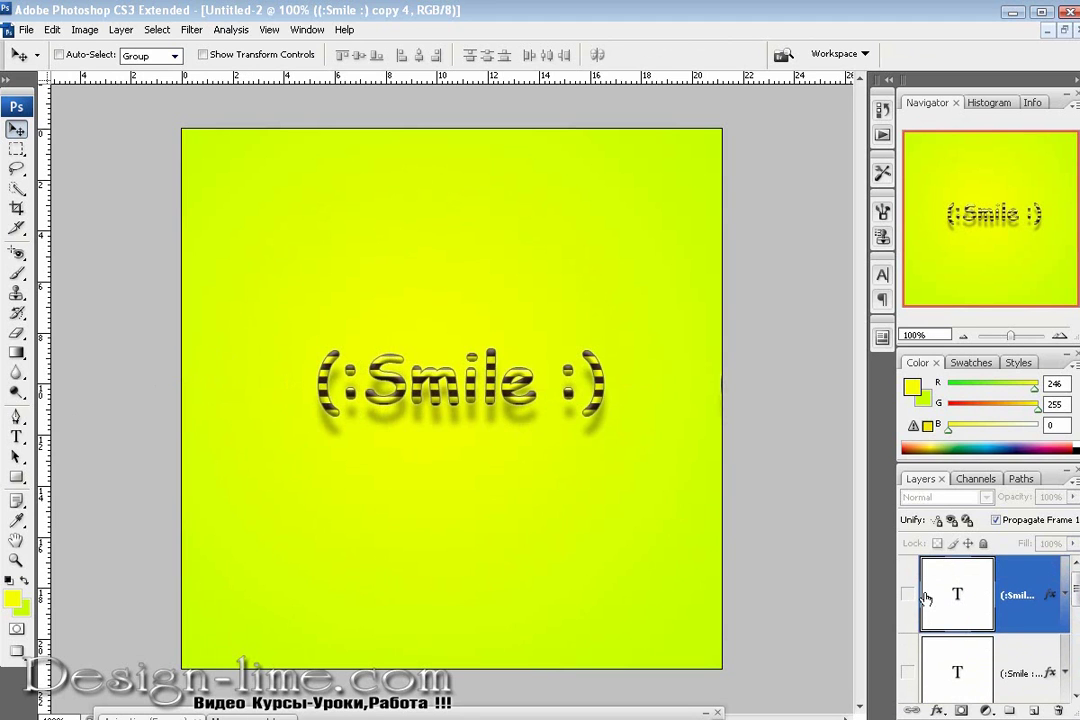
Move the hidden copy layer below the original, then test-shift it and undo.
scroll(915, 630, "down", 2)
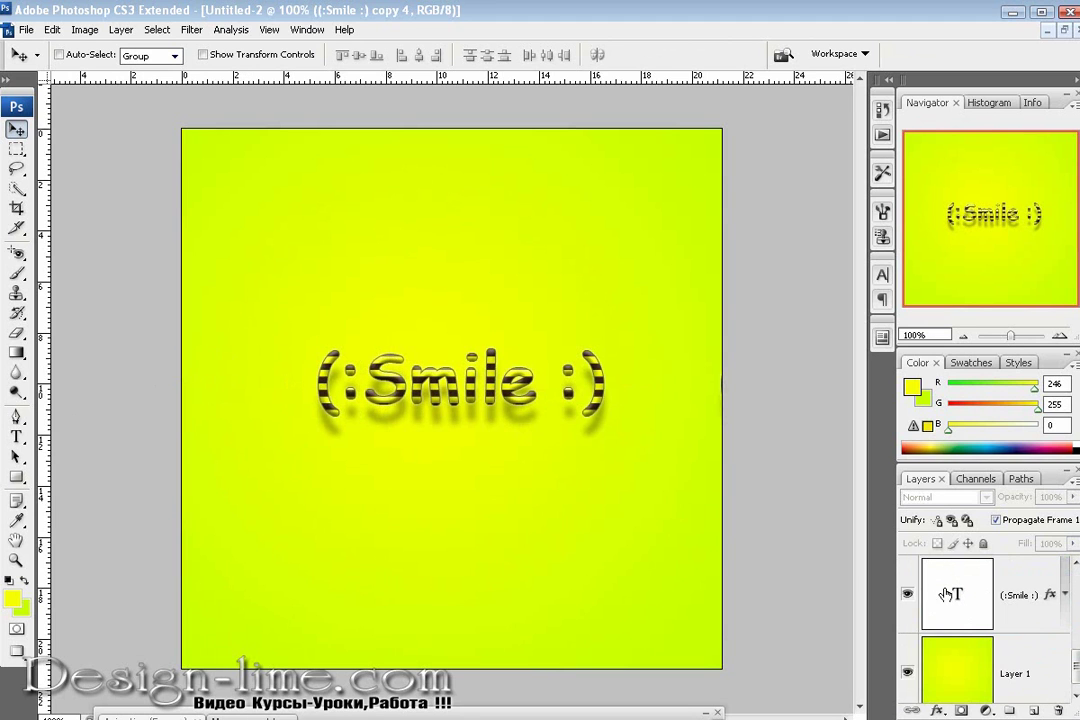
left_click(958, 600)
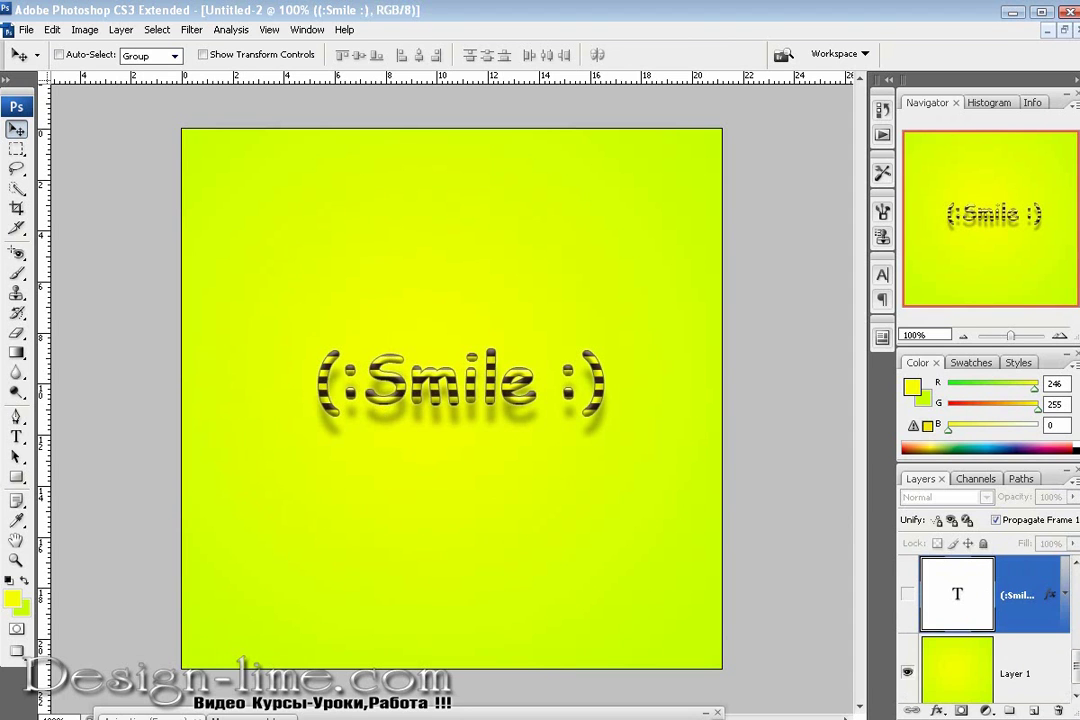
scroll(960, 600, "up", 1)
left_click(940, 583)
left_click_drag(940, 583, 958, 665)
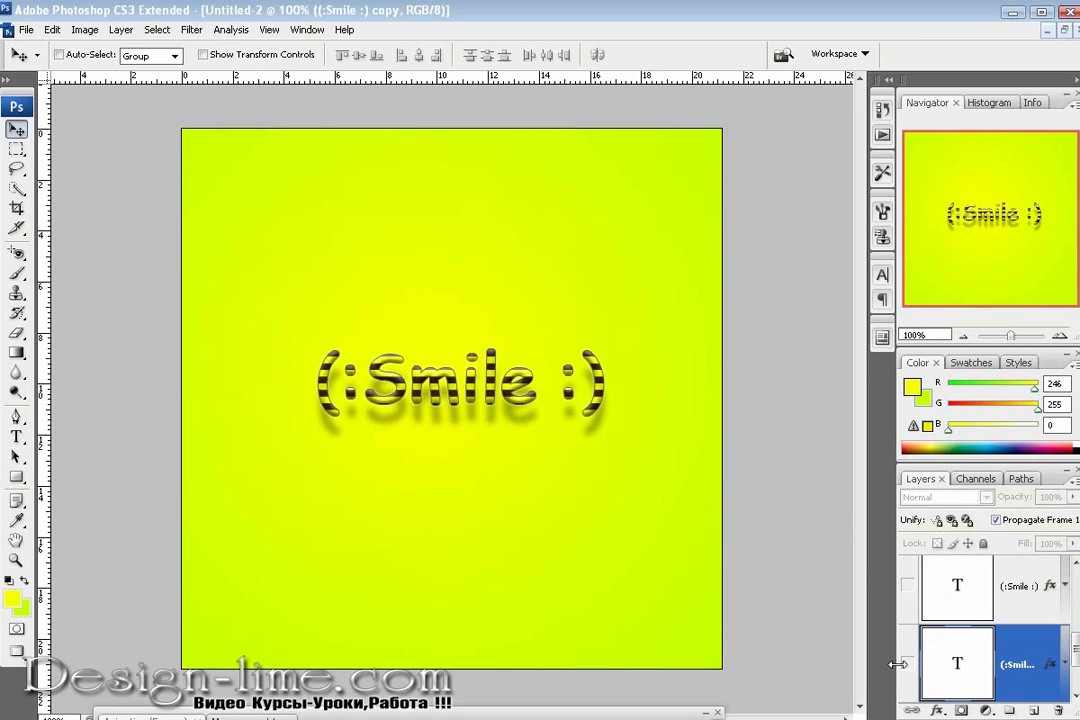
left_click_drag(485, 420, 672, 420)
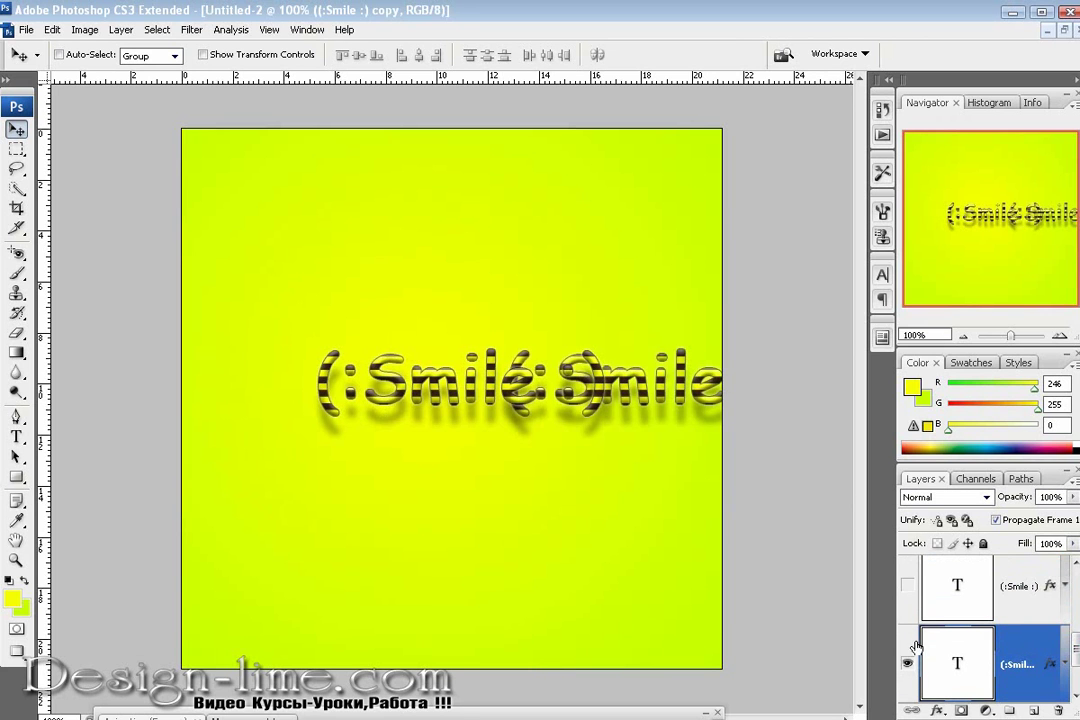
key("ctrl+z")
Create copy 2 with Ctrl+J and place it below the (:Smile :) layer.
scroll(1075, 665, "down", 1)
key("ctrl+j")
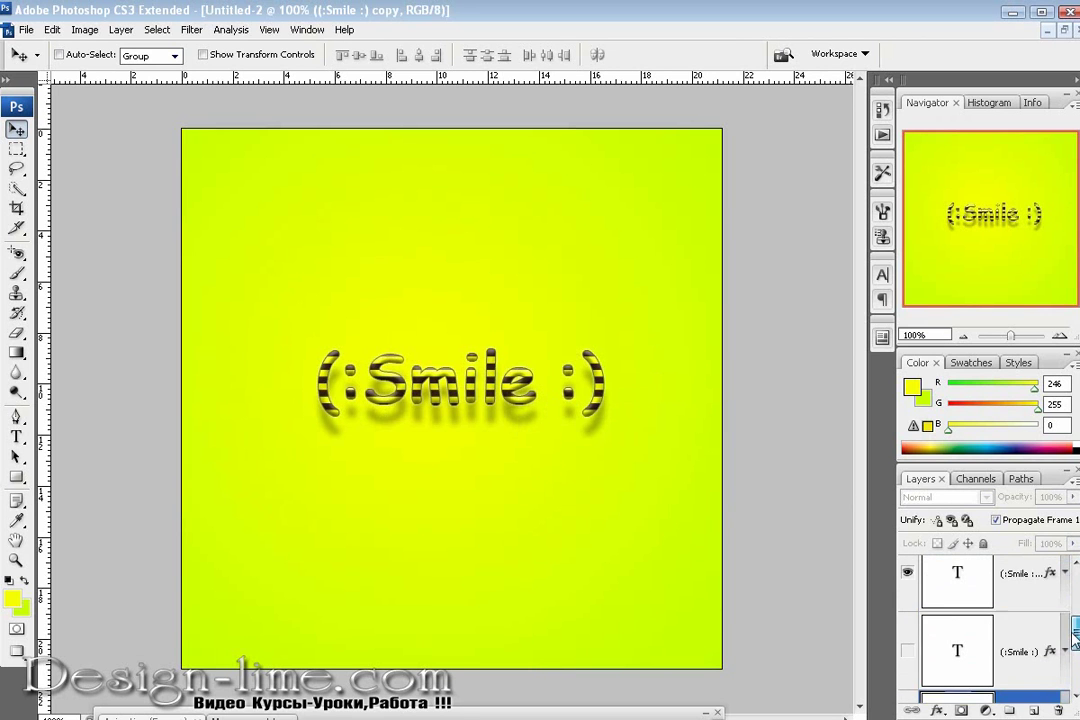
left_click_drag(1000, 590, 991, 683)
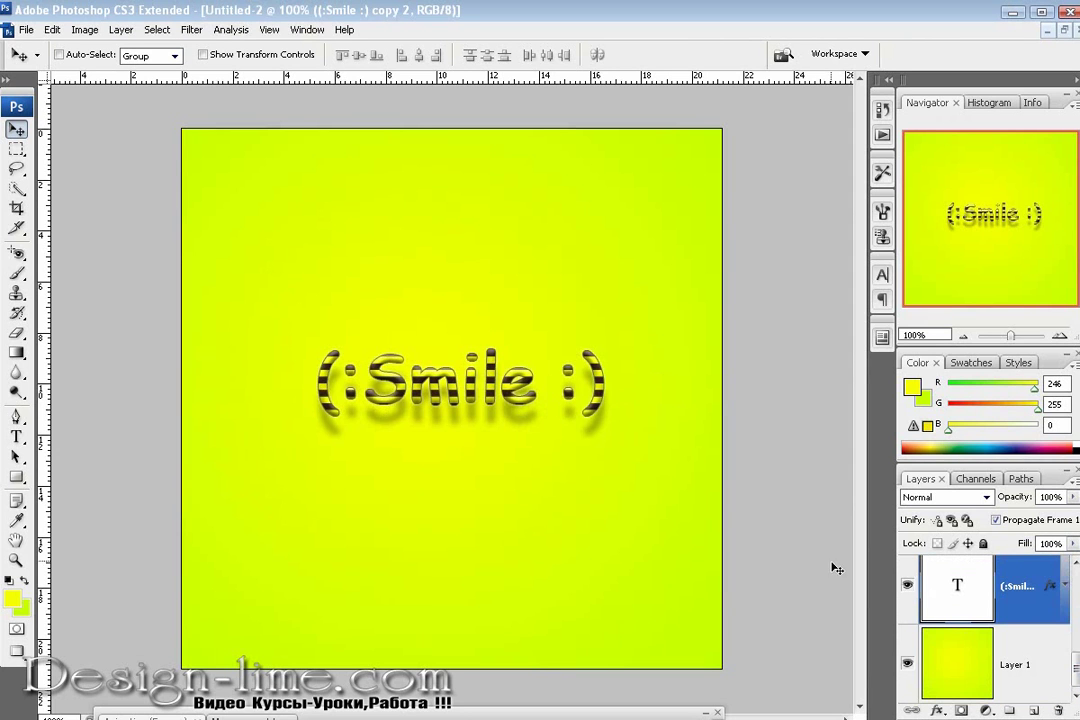
Toggle the top text and copy 2 layers' visibility to compare them.
left_click(908, 588)
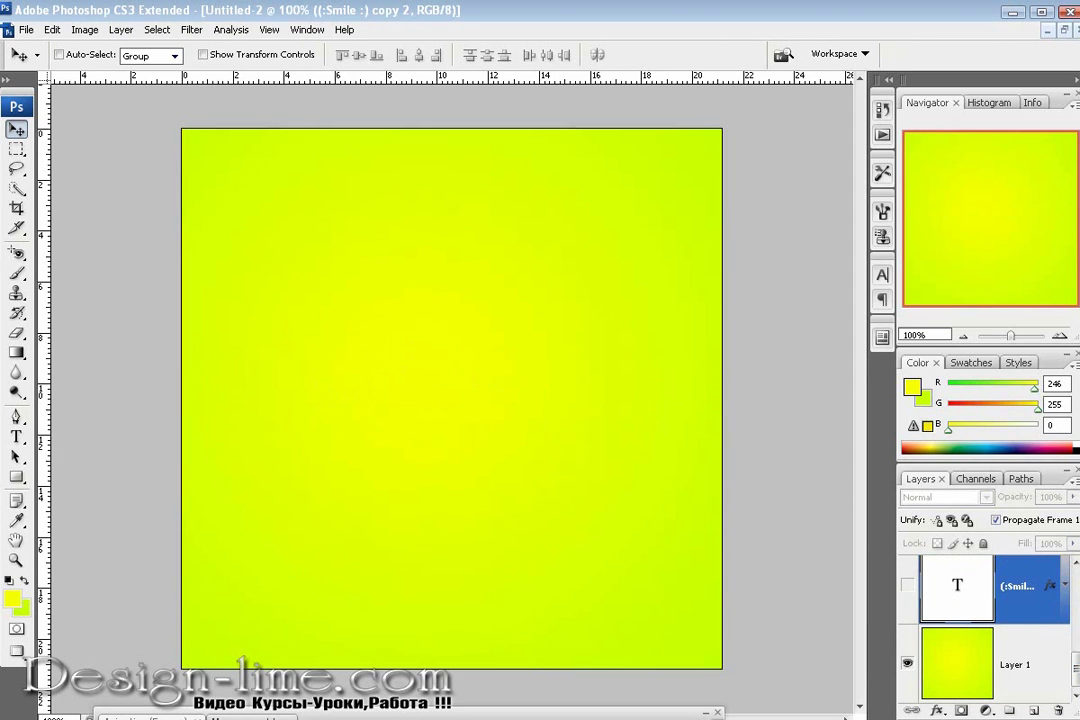
scroll(905, 595, "up", 2)
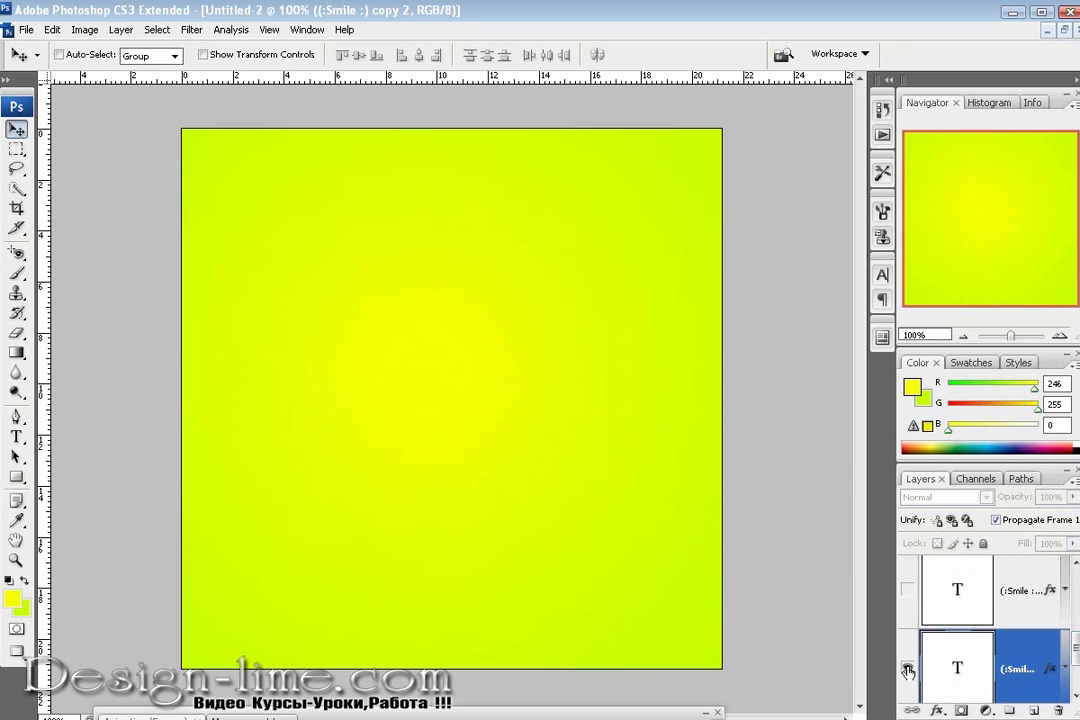
left_click(909, 666)
left_click(909, 666)
left_click(908, 590)
left_click(909, 593)
left_click(908, 592)
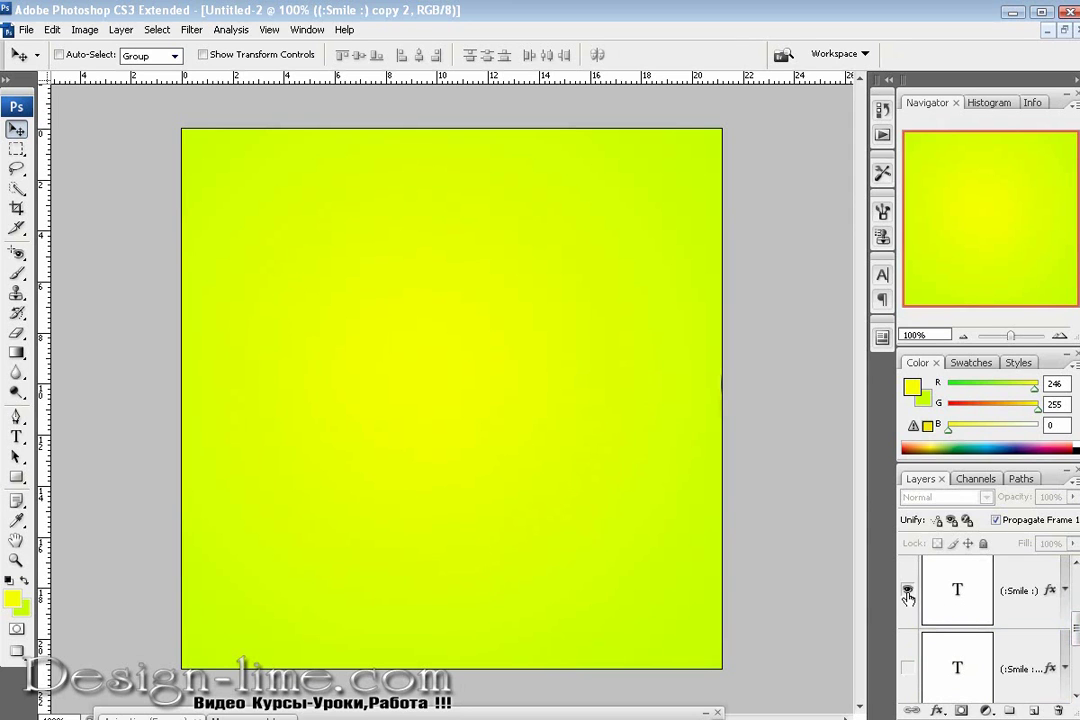
Swap the order of the two text layers and check the offset copy's visibility.
left_click(1010, 615)
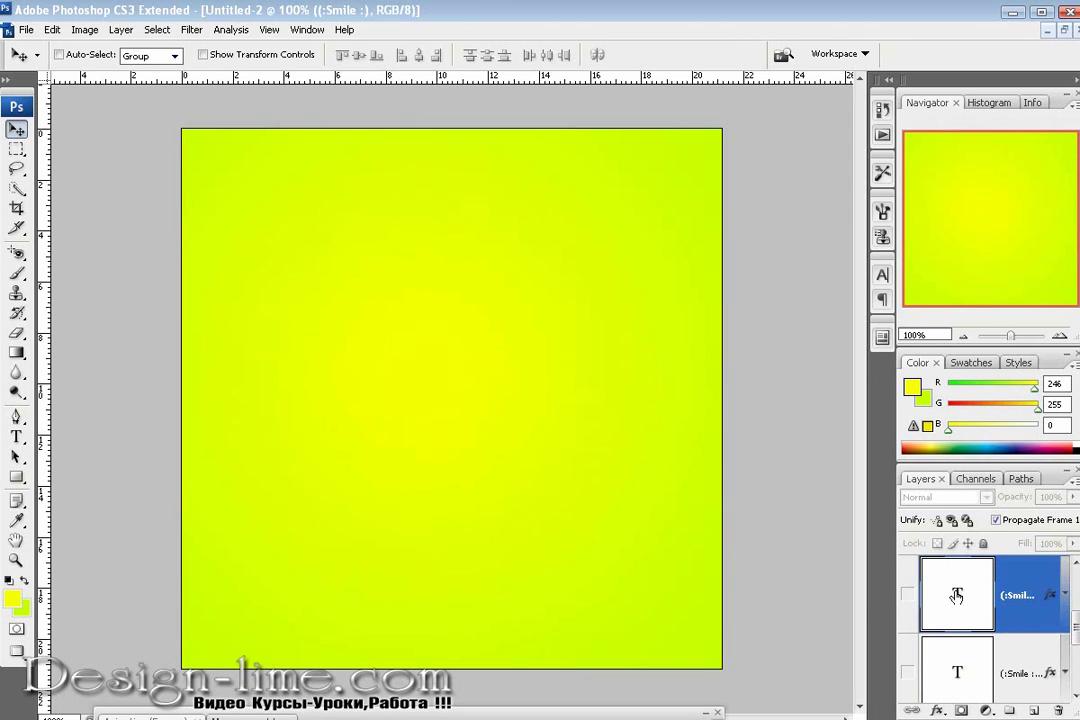
left_click_drag(955, 598, 1060, 663)
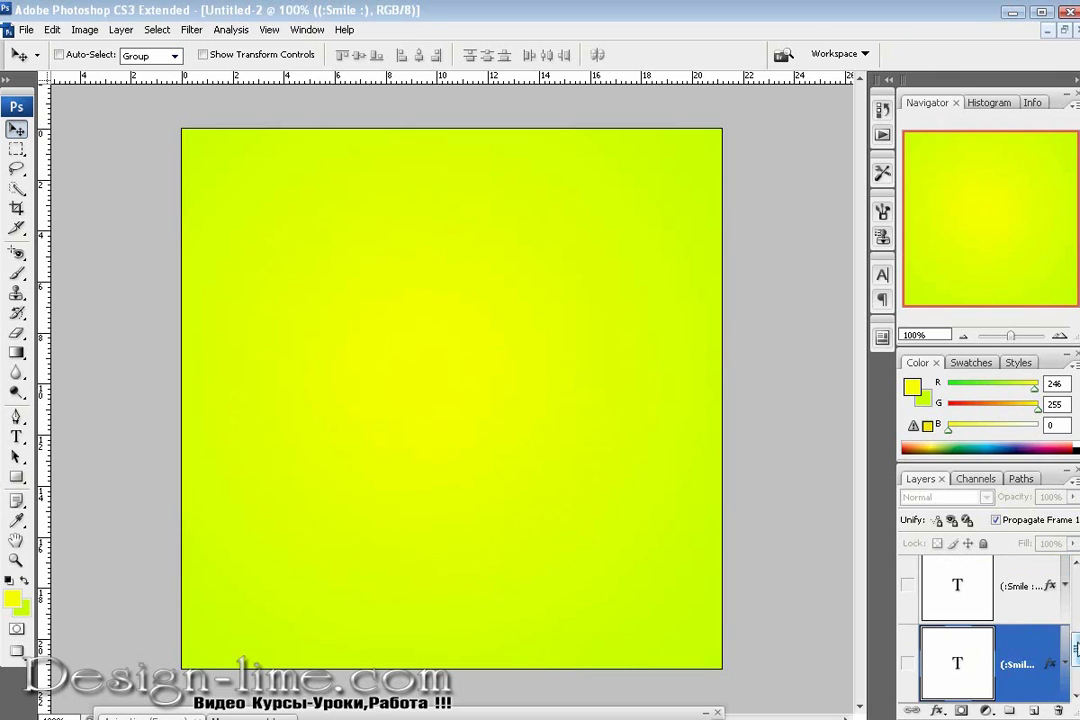
left_click(908, 586)
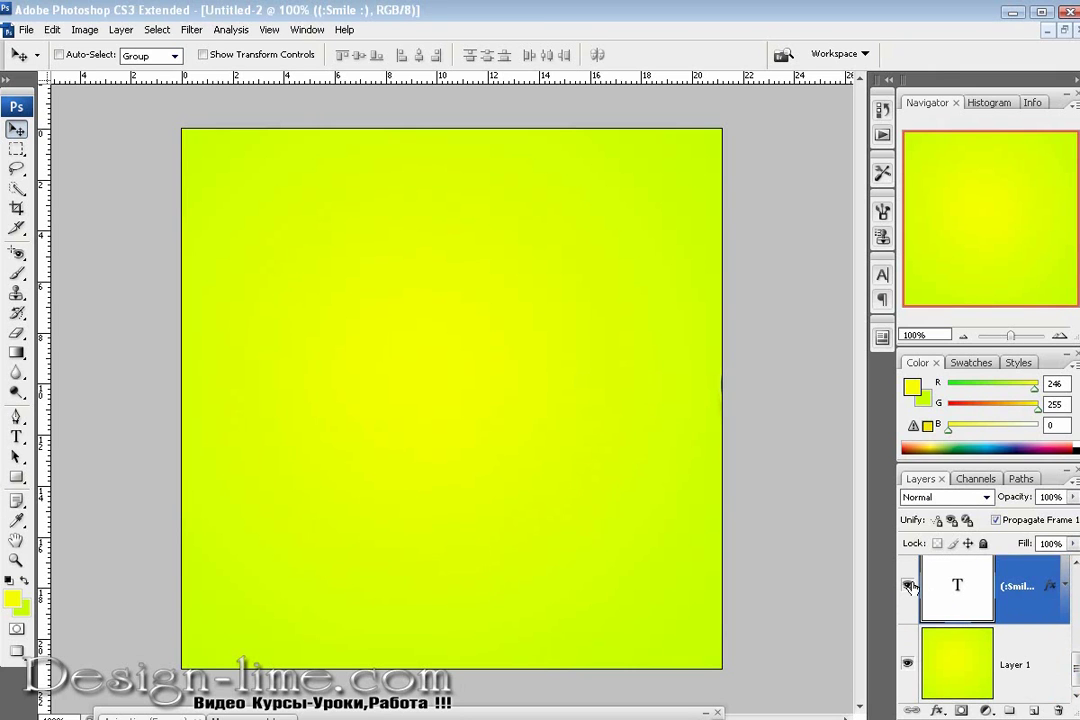
scroll(910, 600, "up", 1)
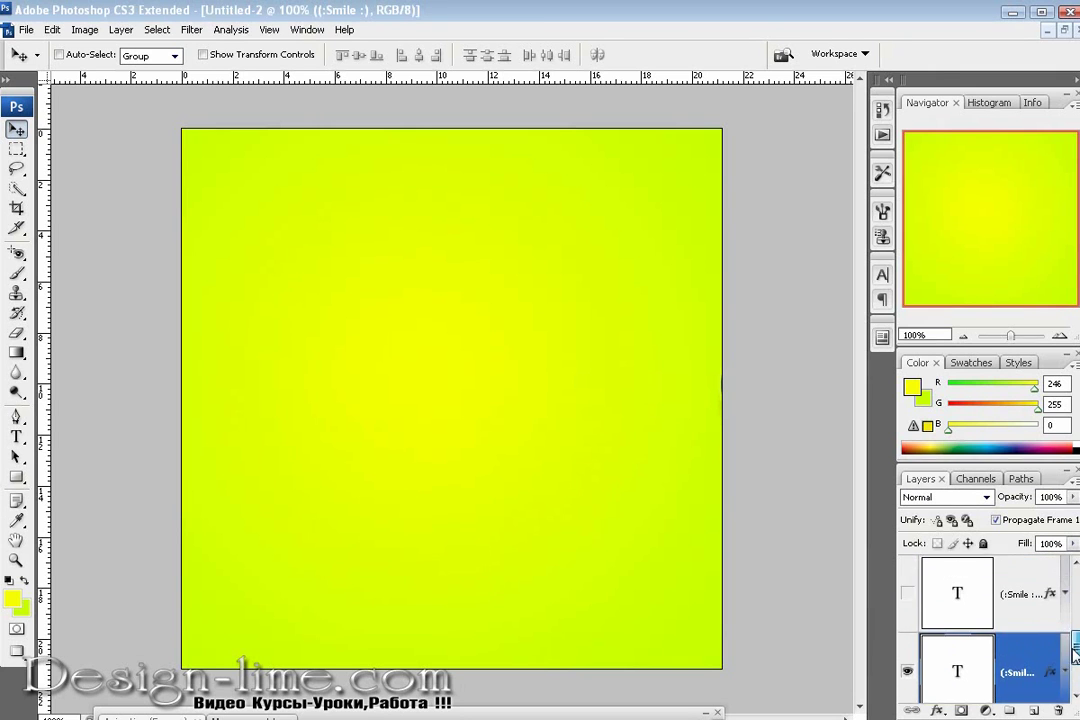
left_click(908, 662)
mouse_move(957, 588)
left_mouse_down()
mouse_move(978, 655)
mouse_move(907, 598)
left_mouse_up()
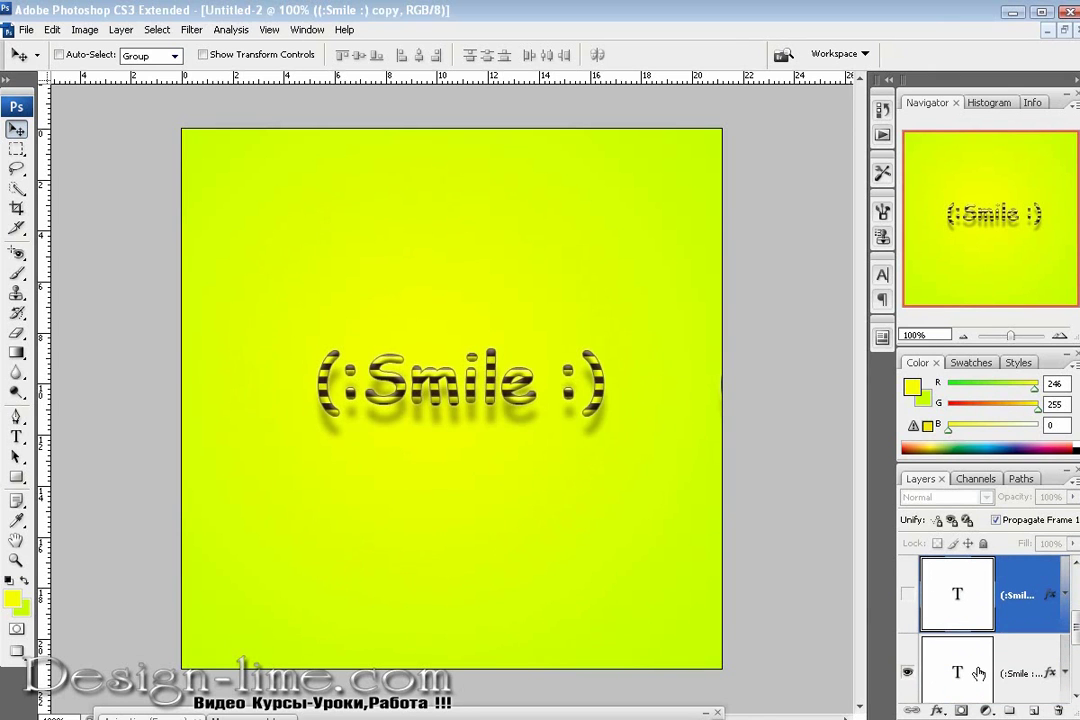
left_click(907, 598)
scroll(1040, 657, "down", 2)
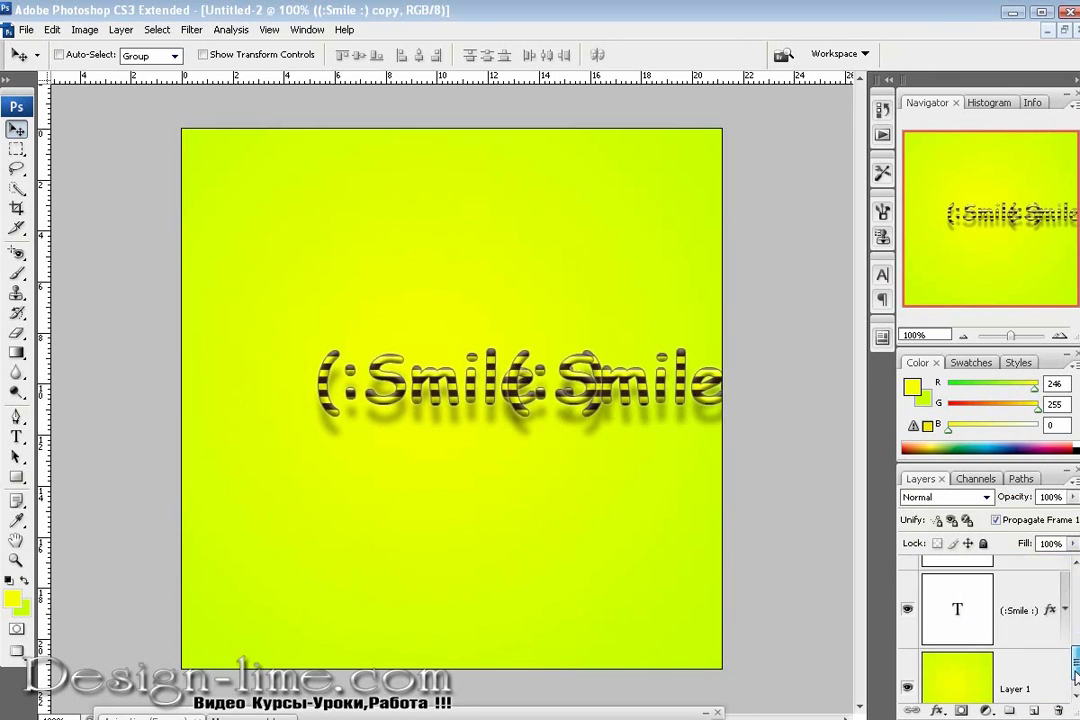
left_click(907, 578)
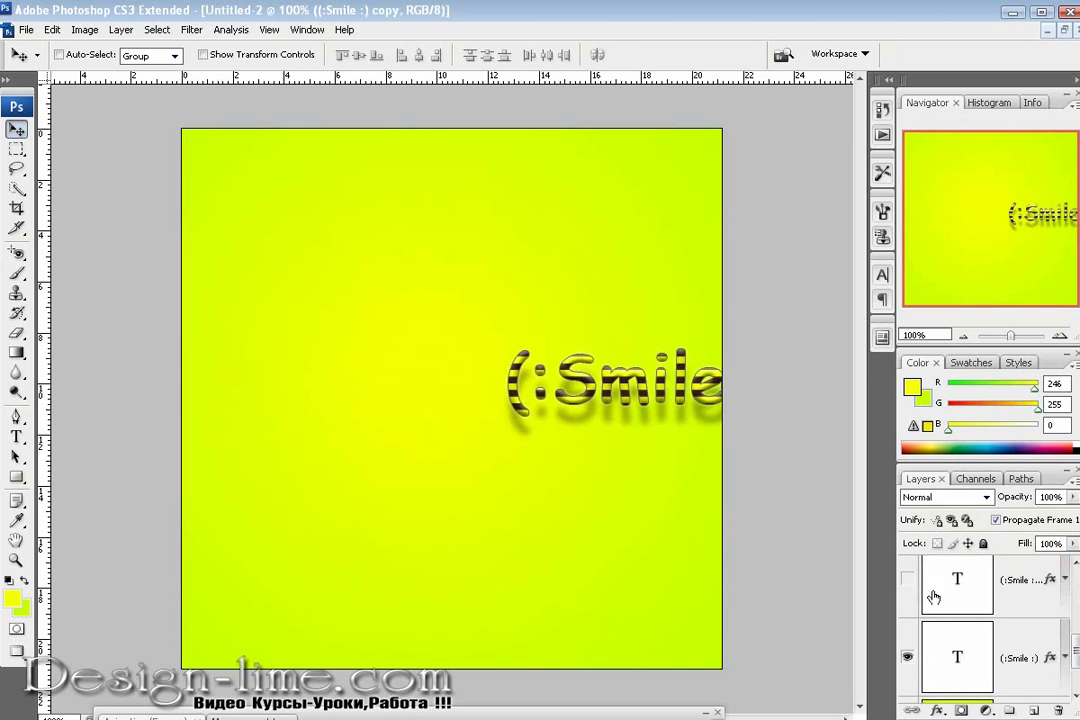
scroll(1000, 600, "up", 1)
Recheck the copies, hide the top text layer, and delete the surplus copy layer.
left_click(1003, 650)
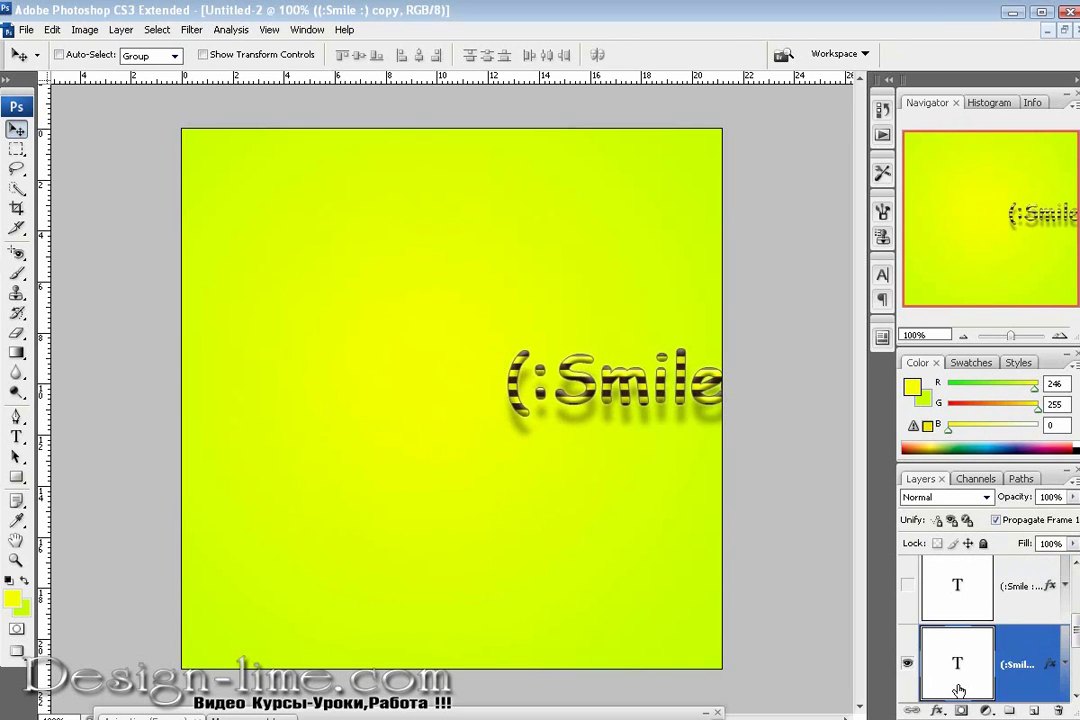
left_click(907, 586)
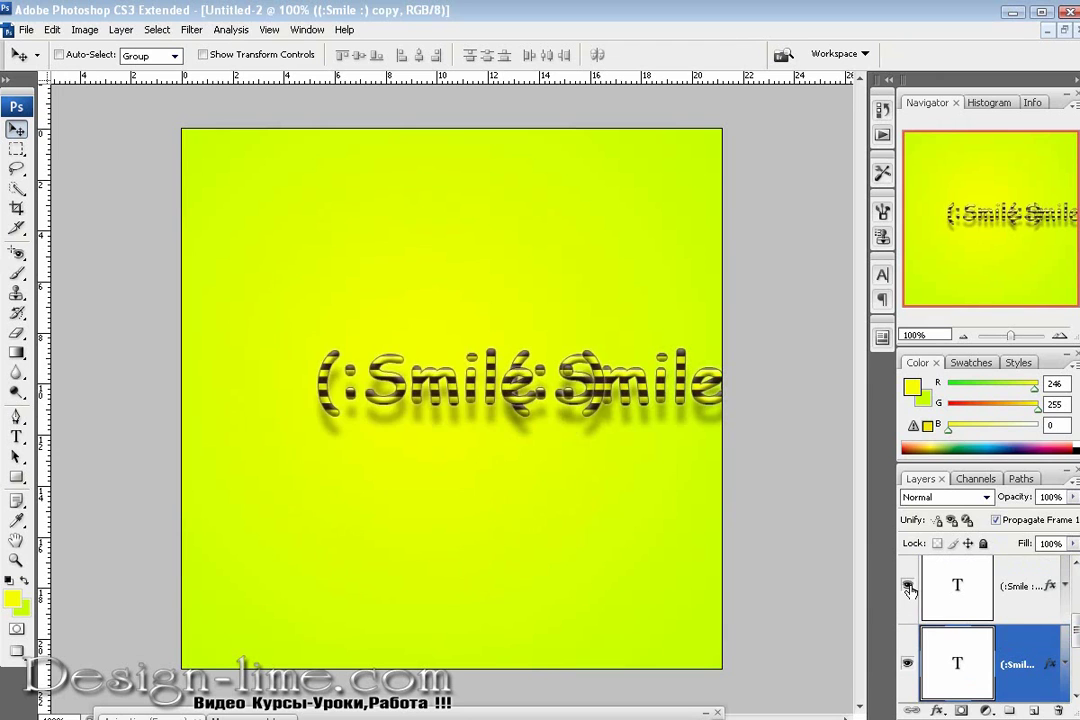
left_click(910, 591)
left_click_drag(1075, 650, 1075, 617)
scroll(894, 628, "up", 1)
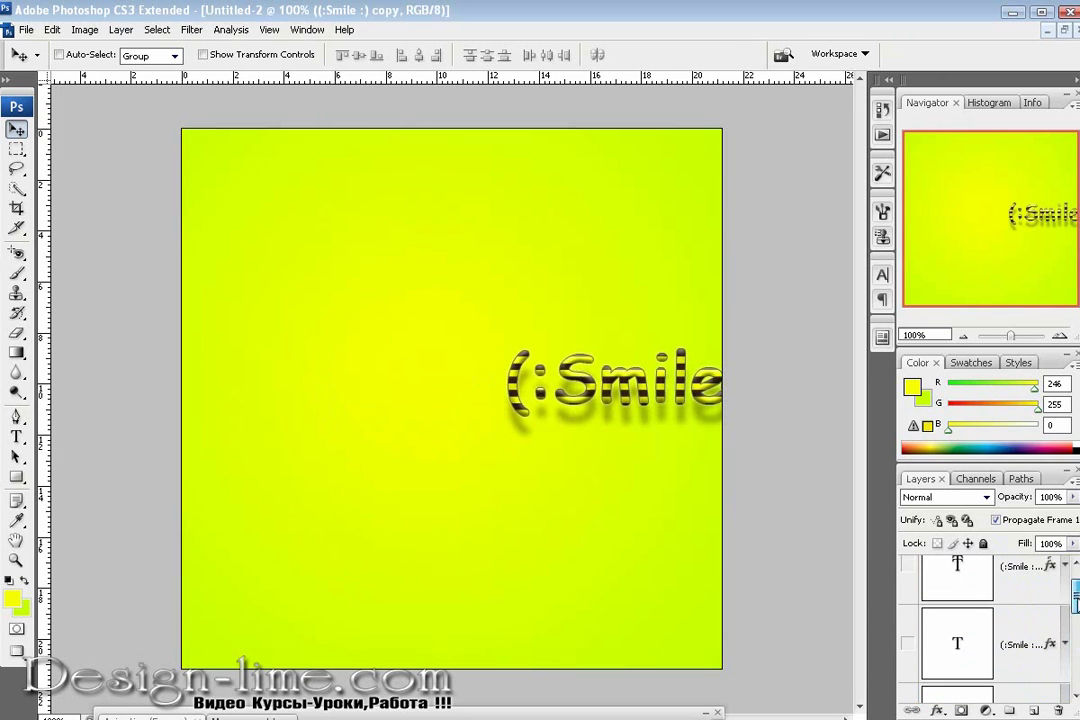
left_click(909, 645)
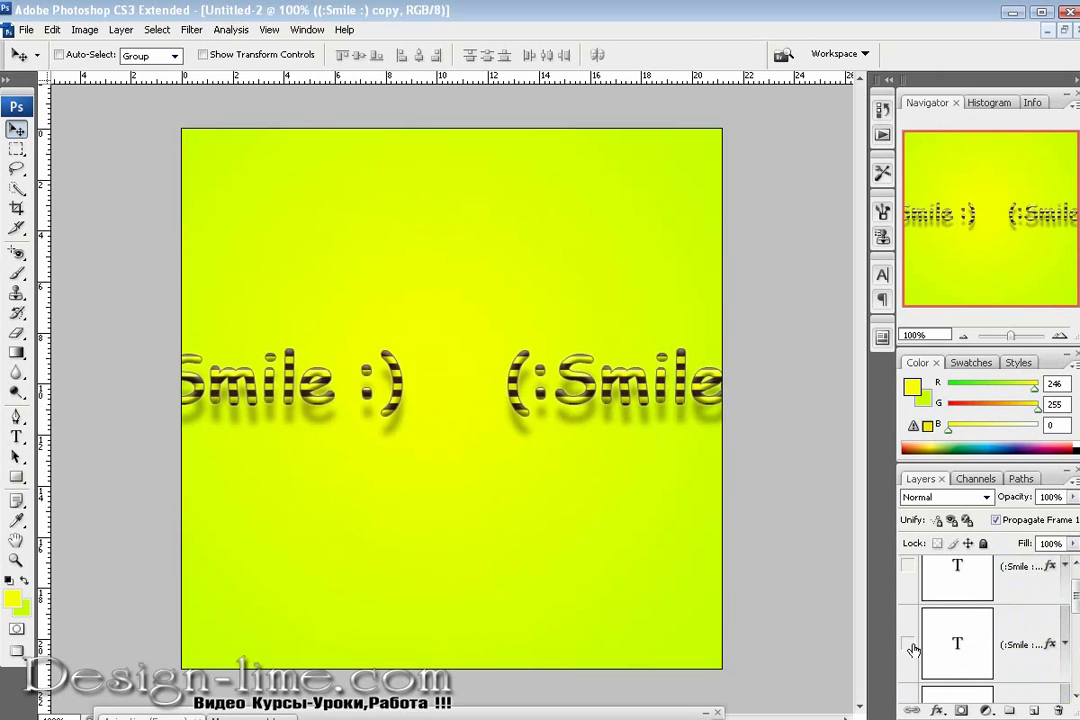
left_click(910, 647)
left_click(908, 566)
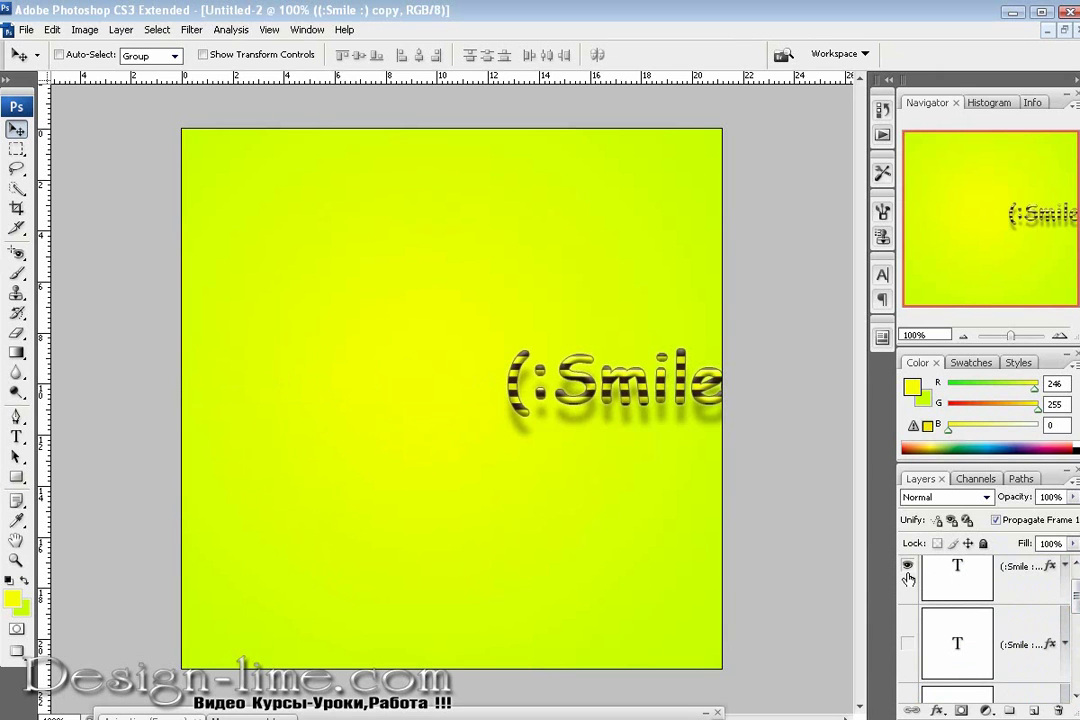
mouse_move(1075, 600)
left_mouse_down()
mouse_move(1067, 684)
mouse_move(1075, 640)
left_mouse_up()
left_click(908, 597)
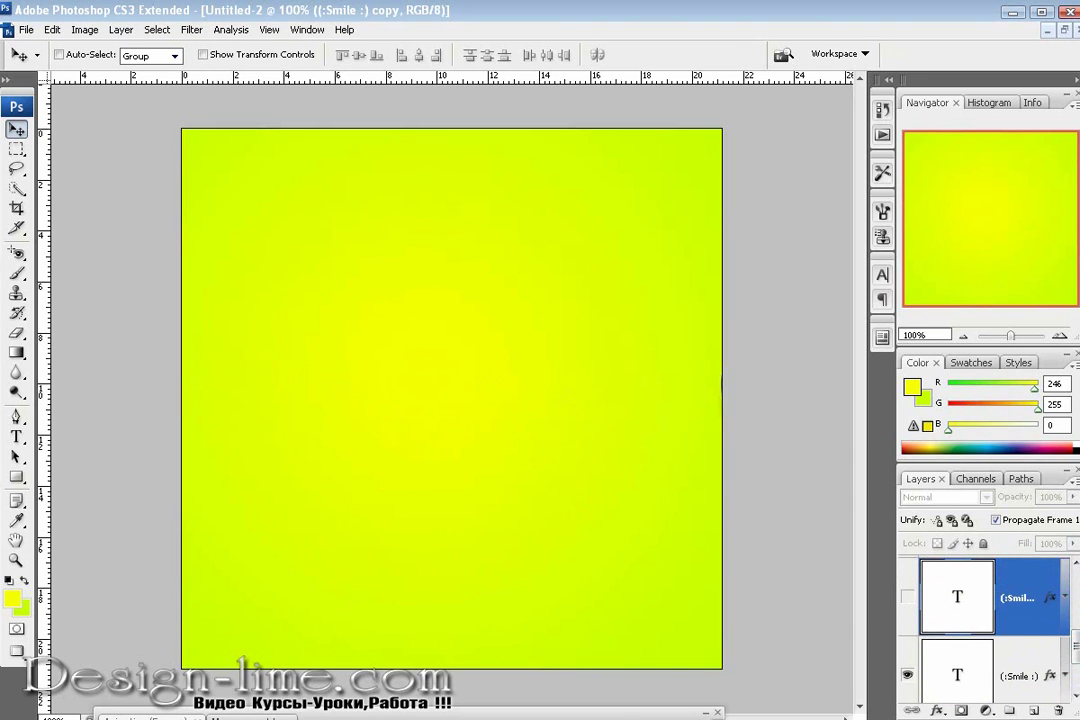
key("Delete")
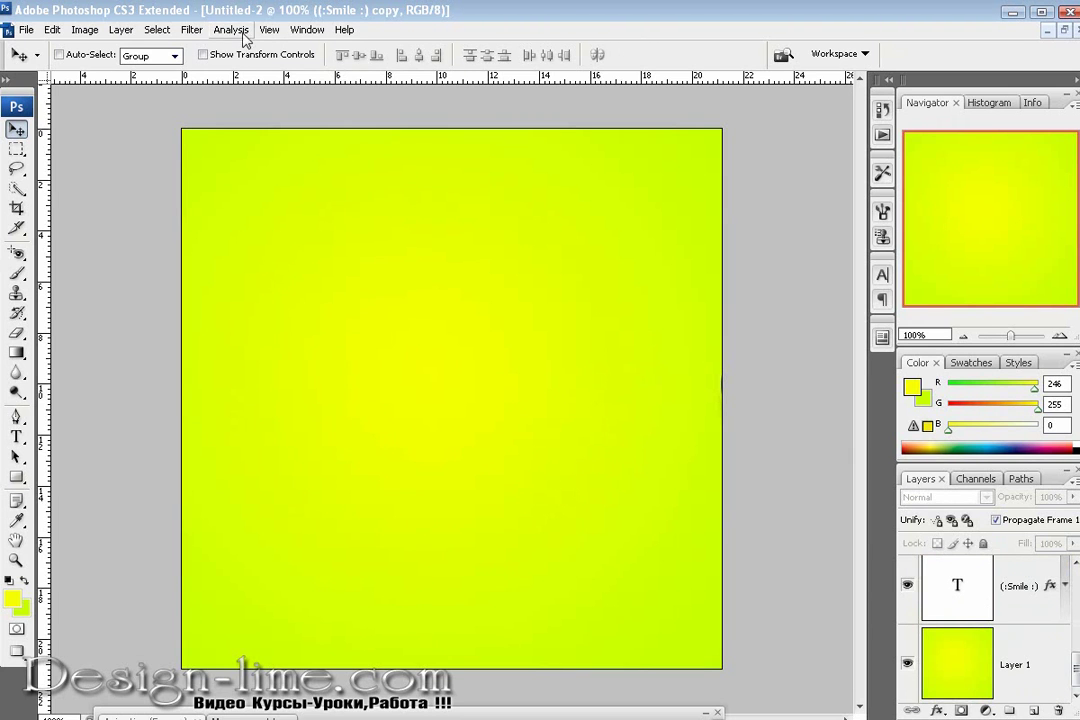
Show the Animation panel from the Window menu and float it over the canvas bottom.
left_click(309, 31)
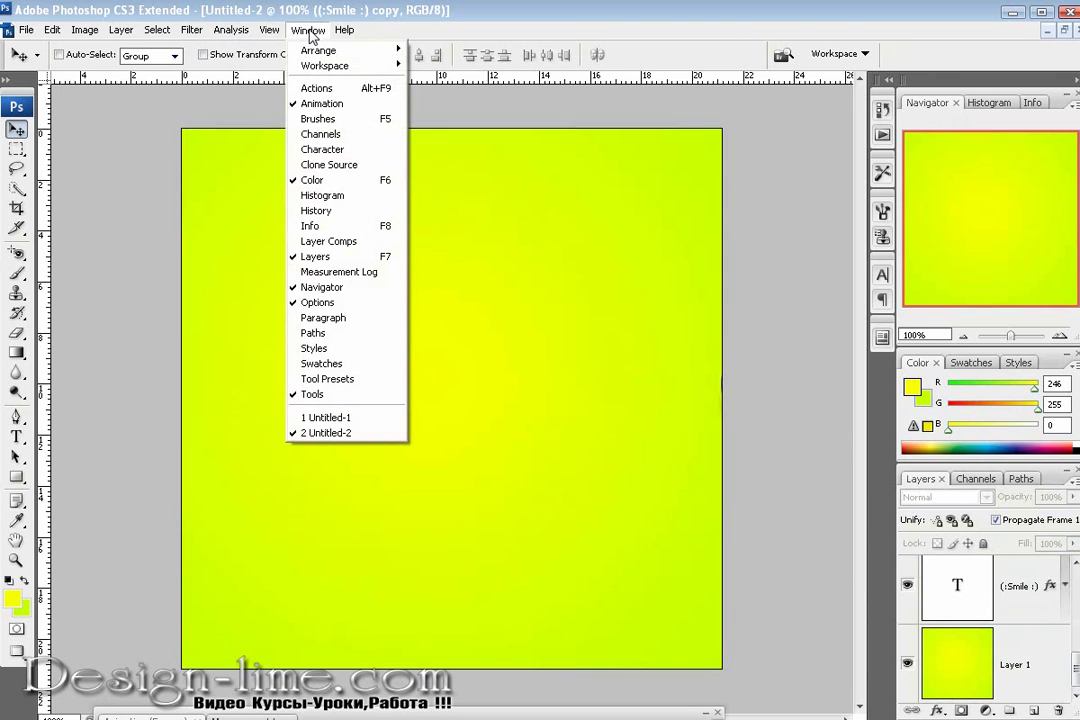
left_click(343, 105)
left_click(307, 30)
left_click(345, 108)
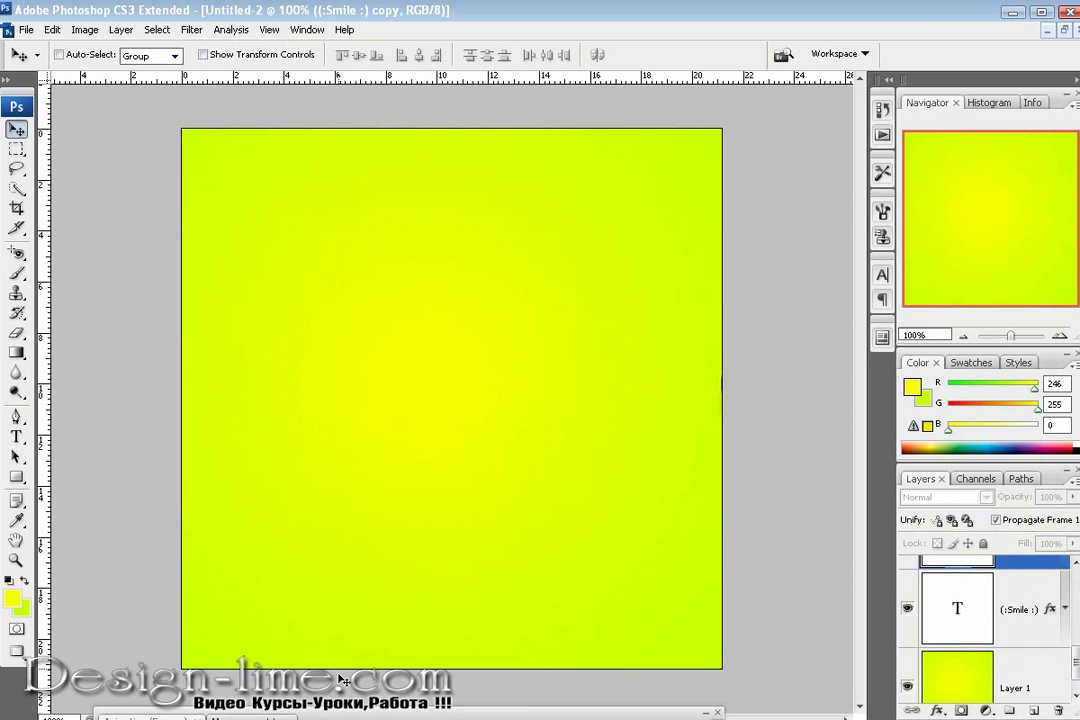
mouse_move(604, 713)
left_mouse_down()
mouse_move(610, 453)
mouse_move(595, 581)
left_mouse_up()
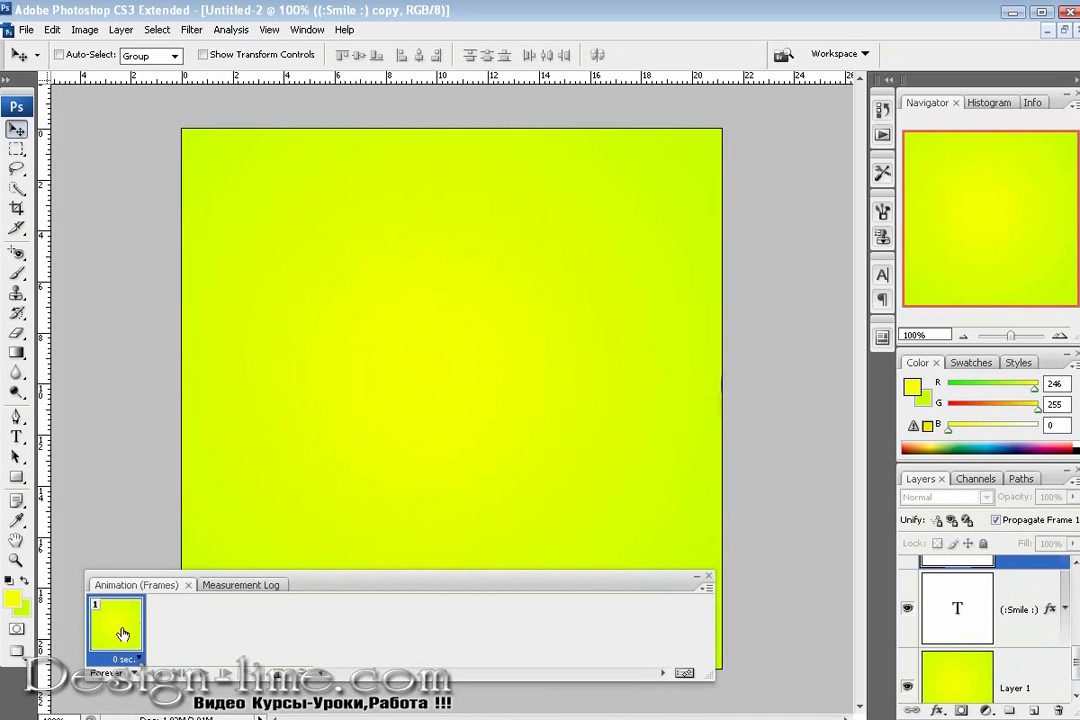
Duplicate frame 1 until the Animation panel holds six identical frames, then reselect frame 1.
left_click(277, 674)
left_click(277, 674)
left_click(277, 674)
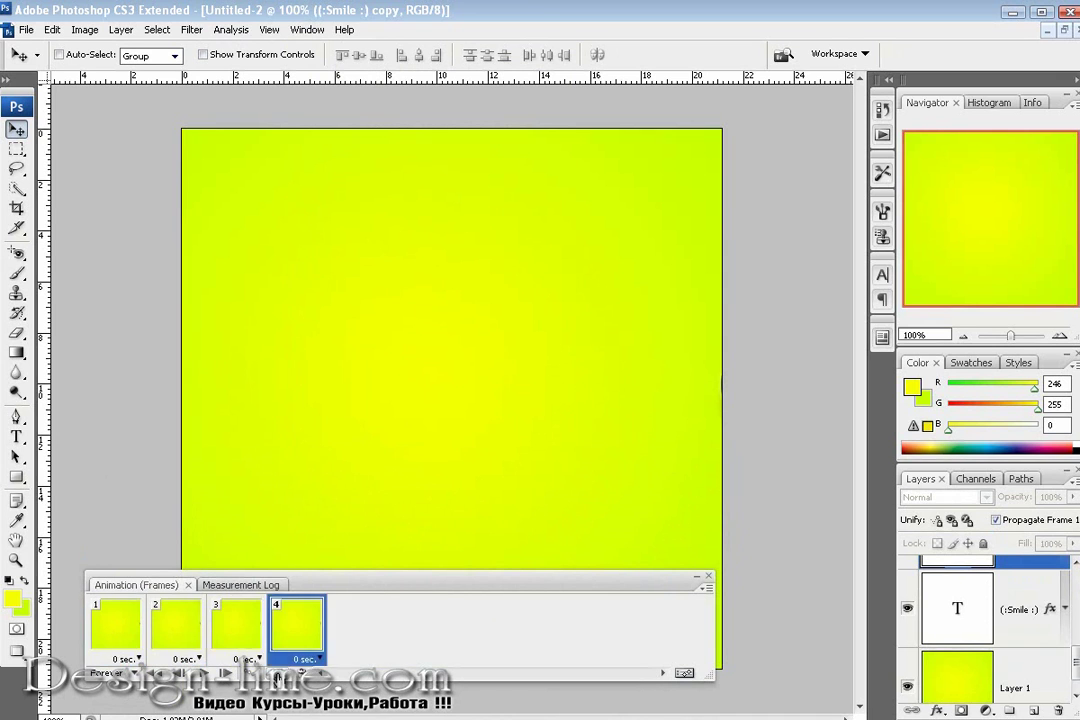
left_click(277, 674)
left_click(277, 674)
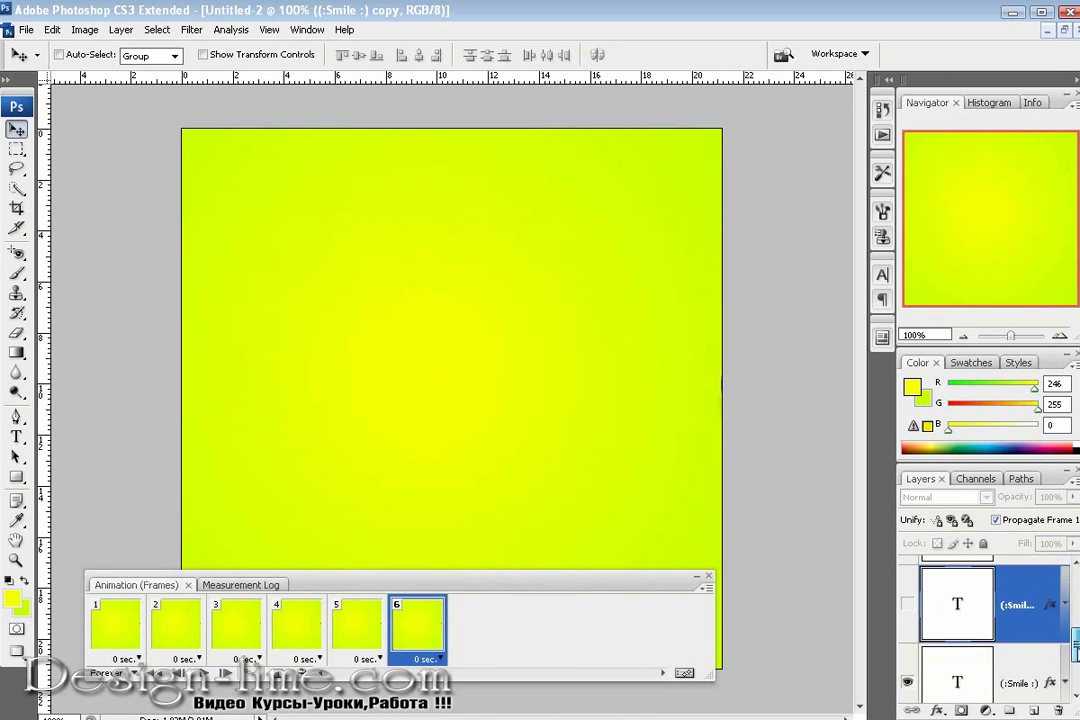
left_click(115, 625)
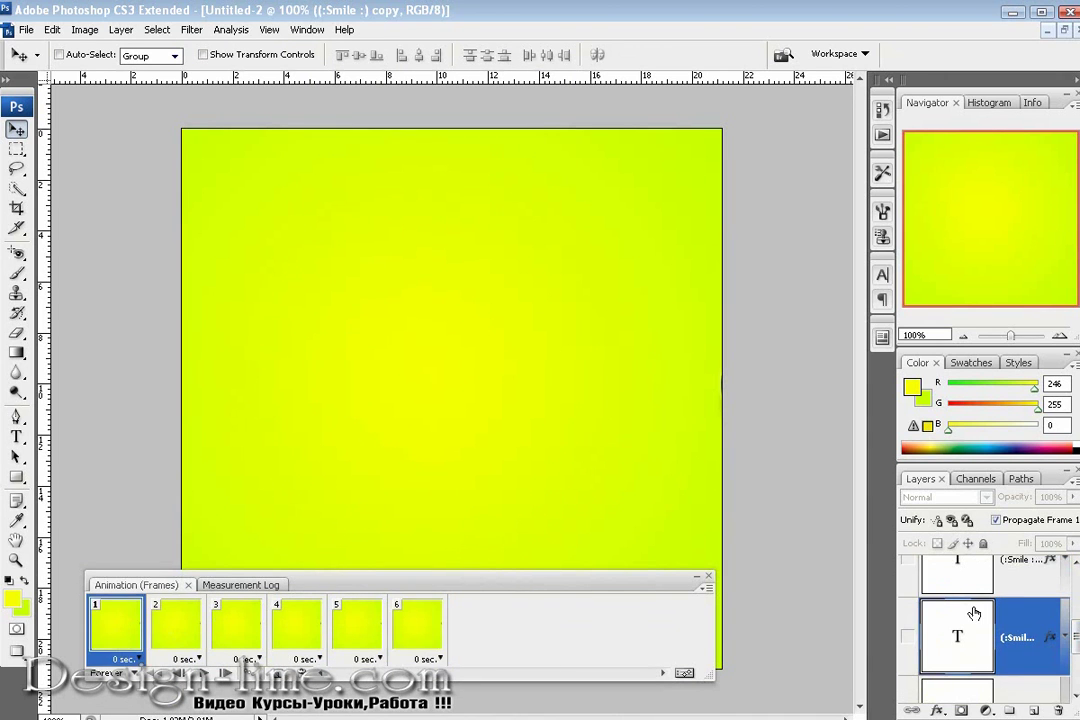